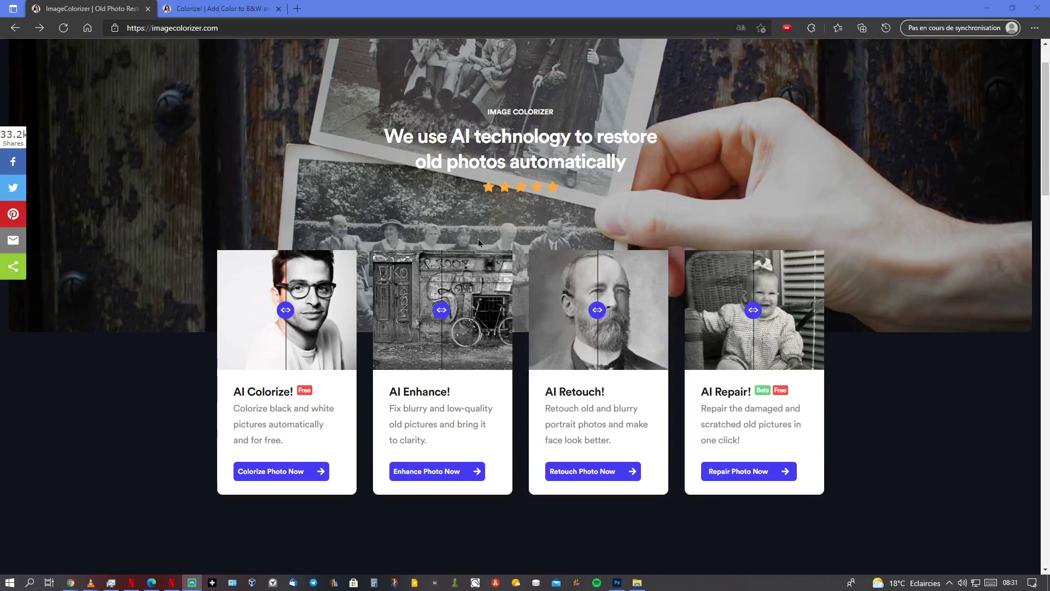
Open the AI Colorize! photo tool from the imagecolorizer.com home page
left_click(283, 33)
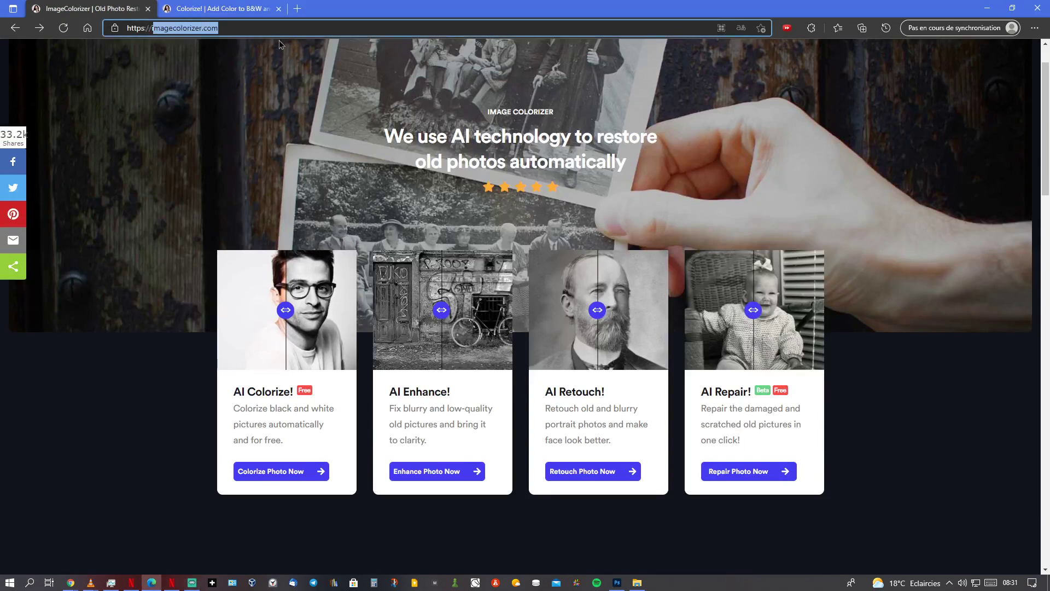
left_click(184, 417)
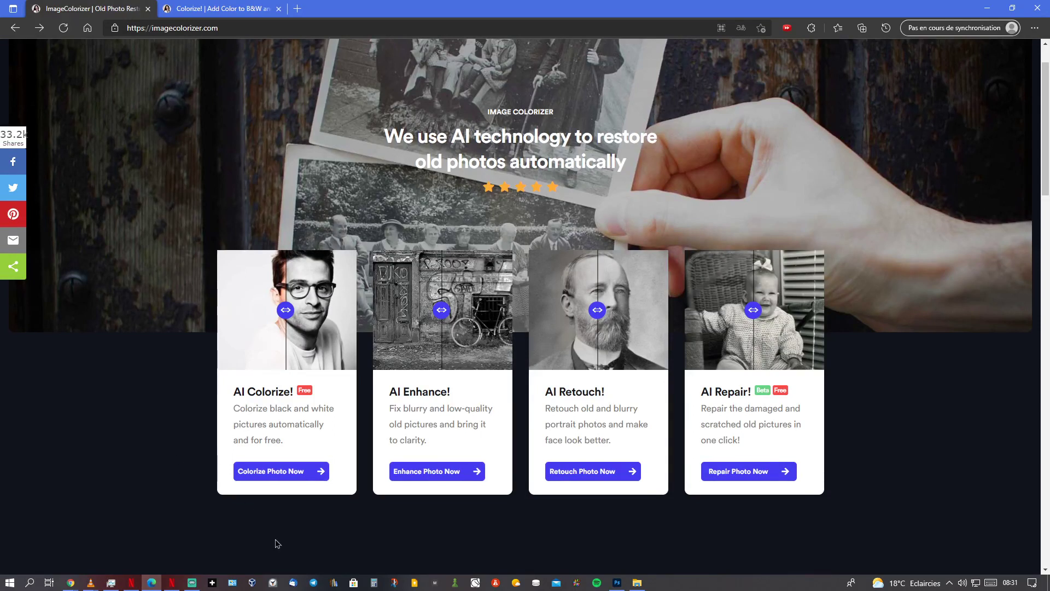
key("ctrl+l")
left_click(64, 406)
left_click(300, 478)
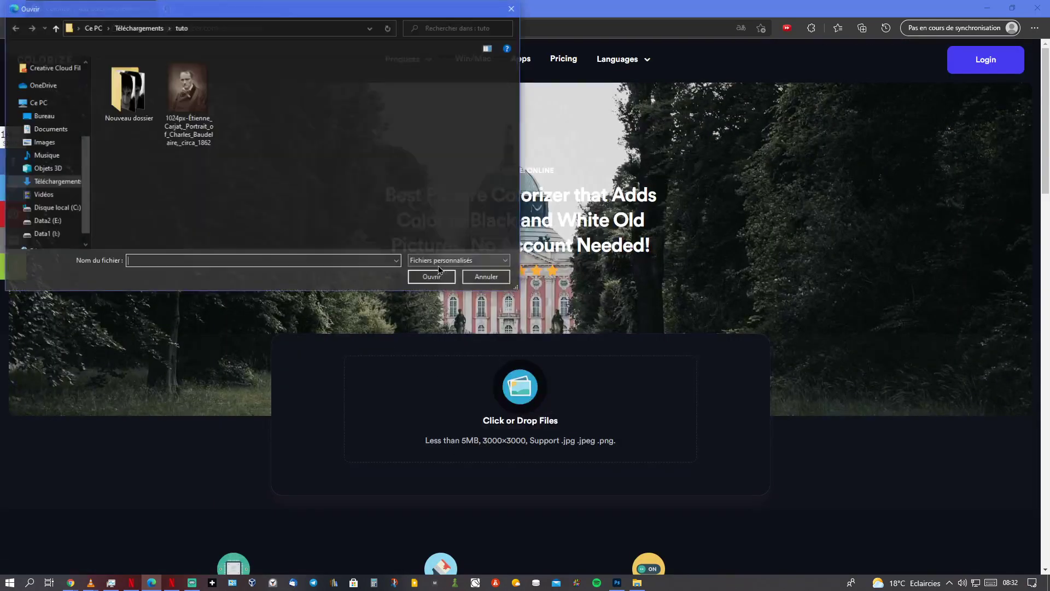
Dismiss the file chooser and check the upload area's file size and pixel dimension limits
left_click(511, 8)
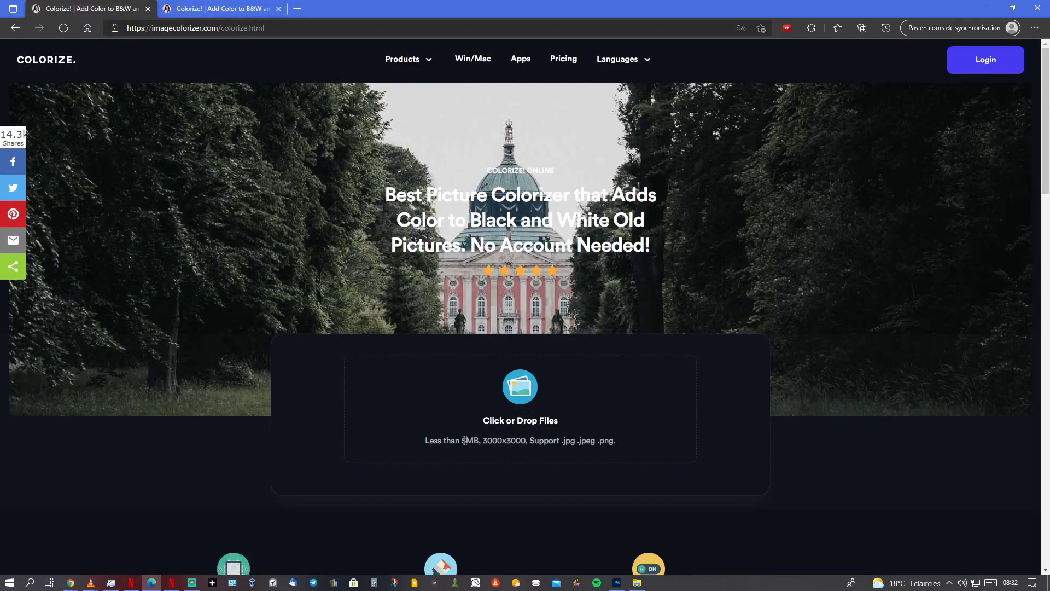
left_click_drag(464, 441, 528, 441)
left_click(583, 482)
left_click(520, 387)
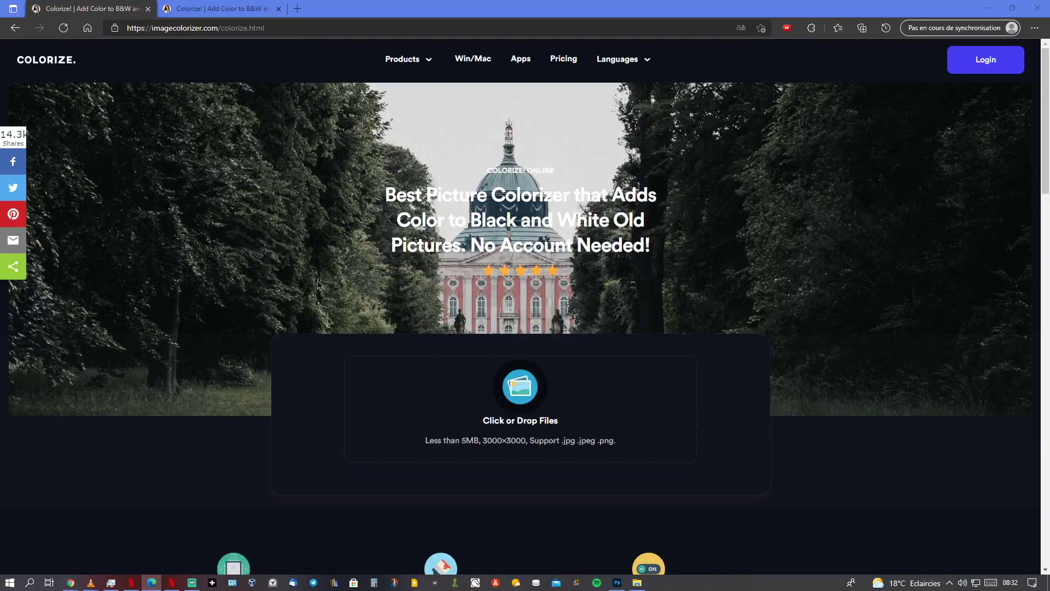
double_click(149, 112)
left_click(189, 114)
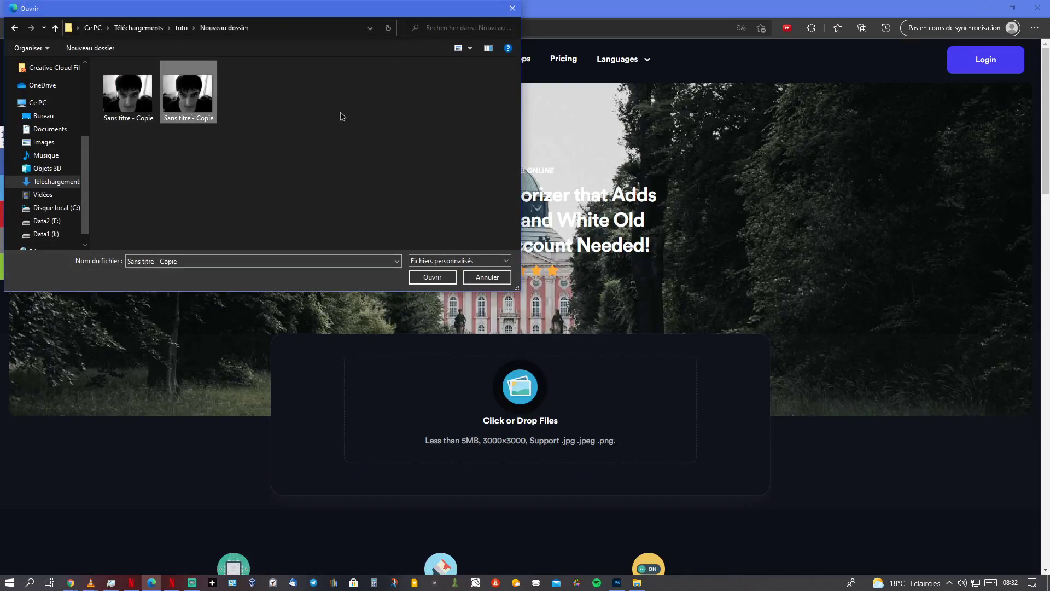
left_click(508, 5)
Open the colorized result of Sans titre - Copie.jpg from the other Colorize! page and save it in the Nouveau dossier folder
left_click(249, 3)
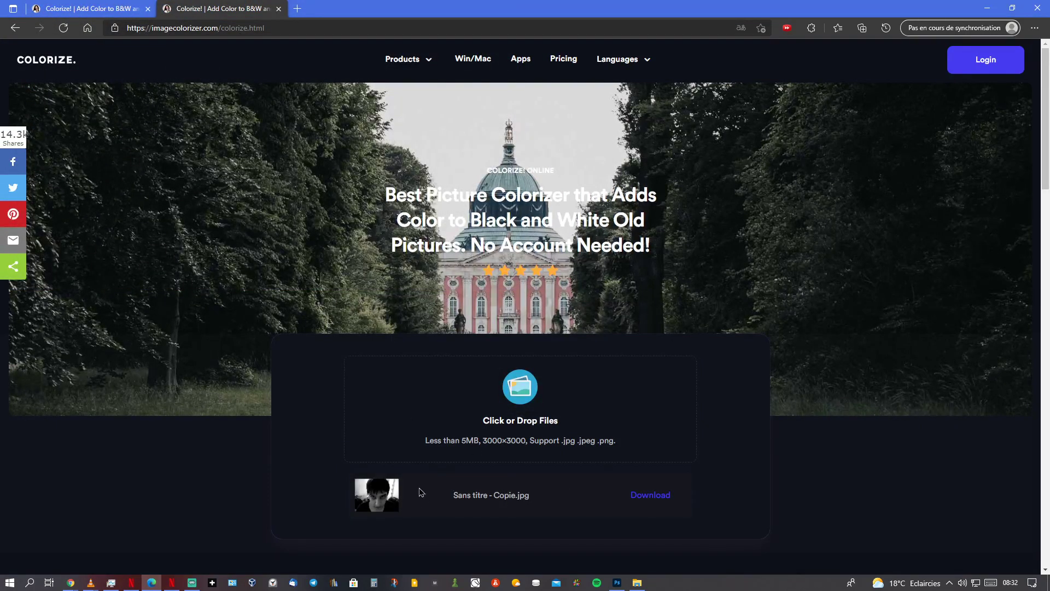
left_click(644, 499)
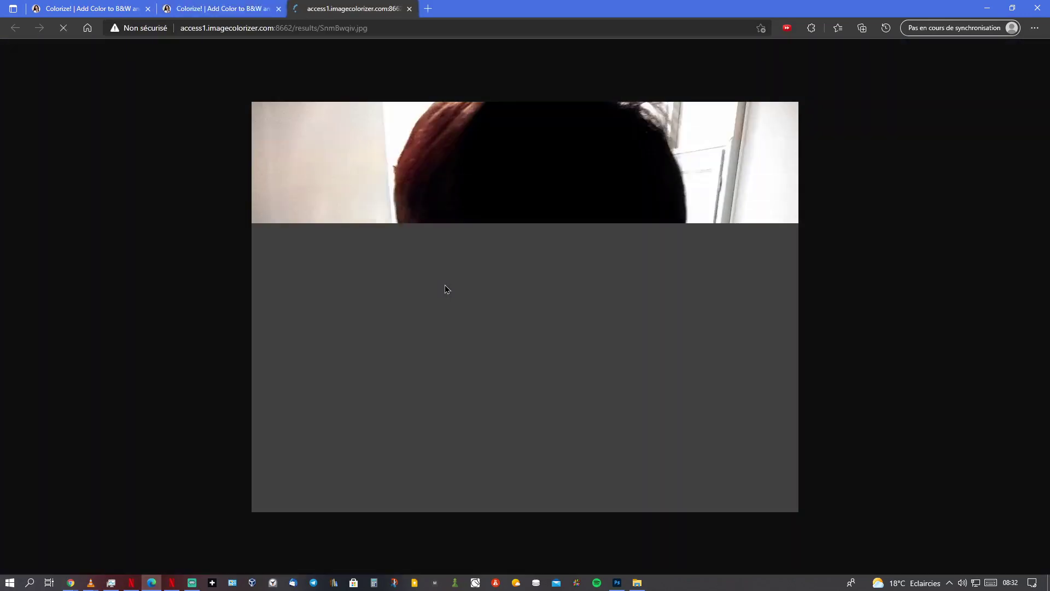
right_click(458, 285)
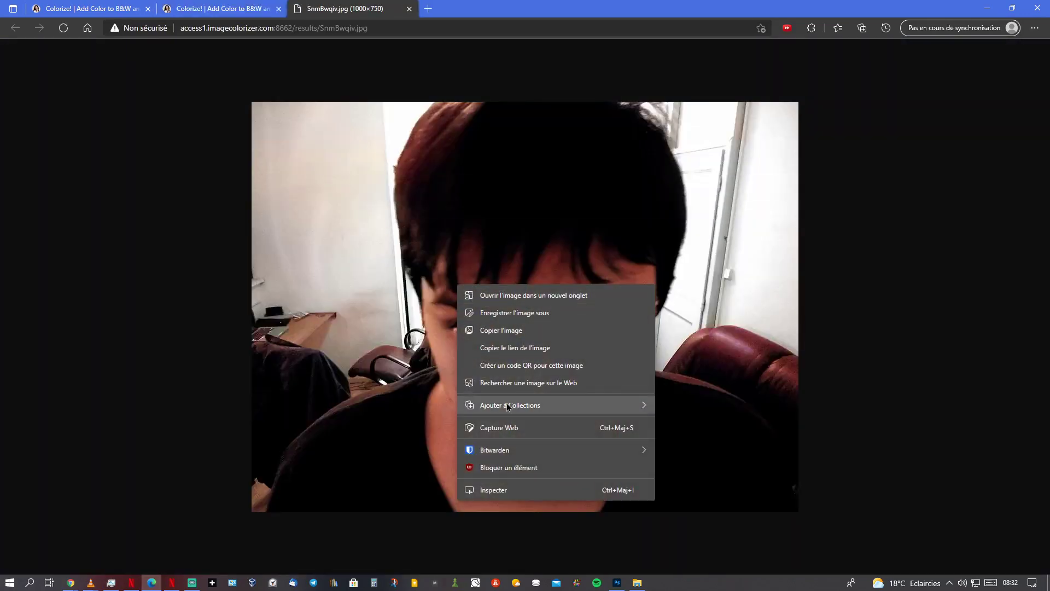
left_click(504, 314)
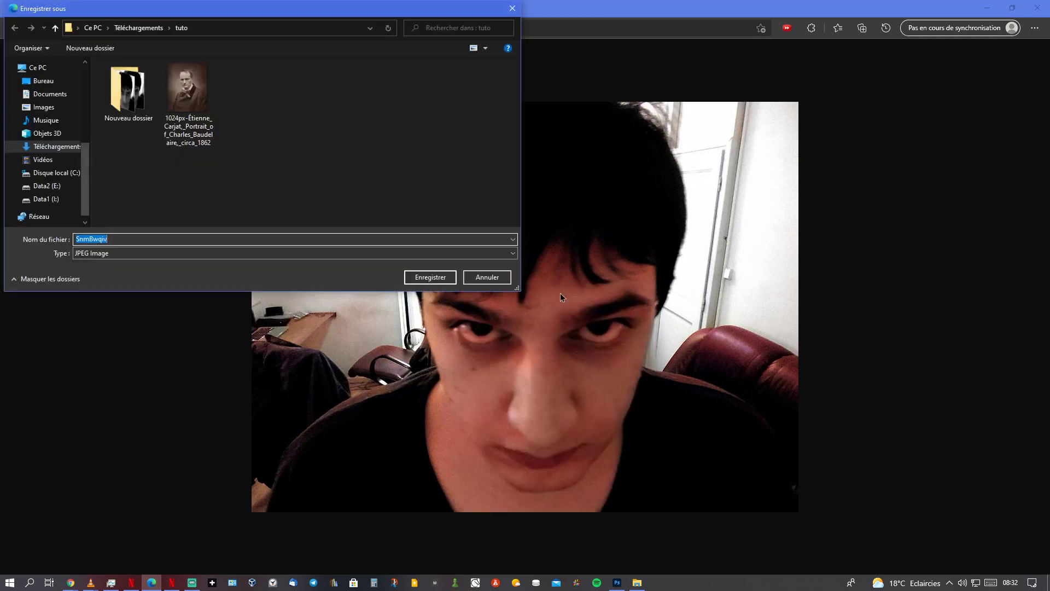
left_click_drag(301, 19, 470, 66)
double_click(317, 140)
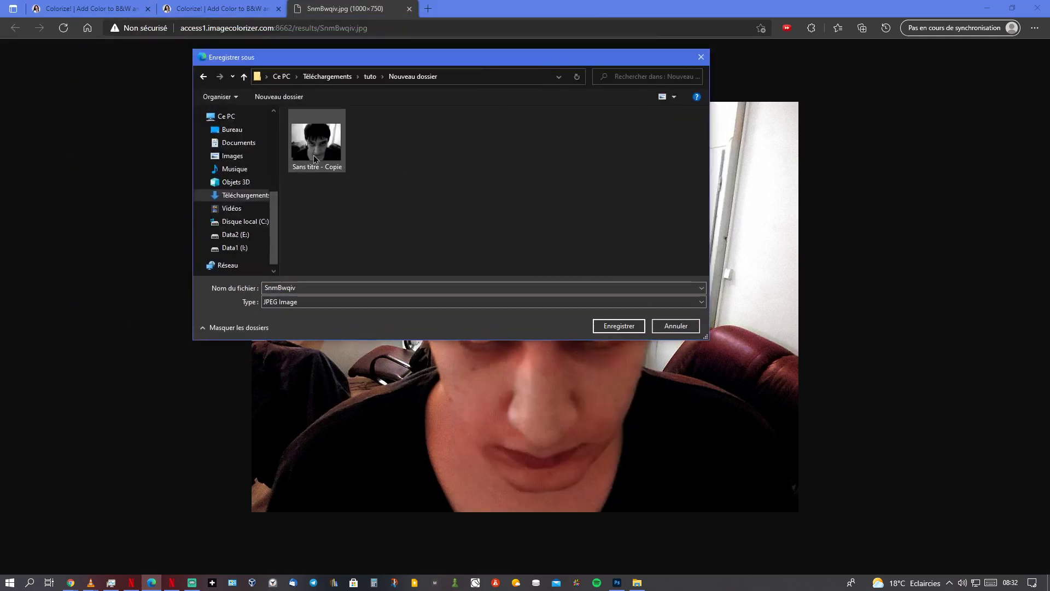
left_click(607, 327)
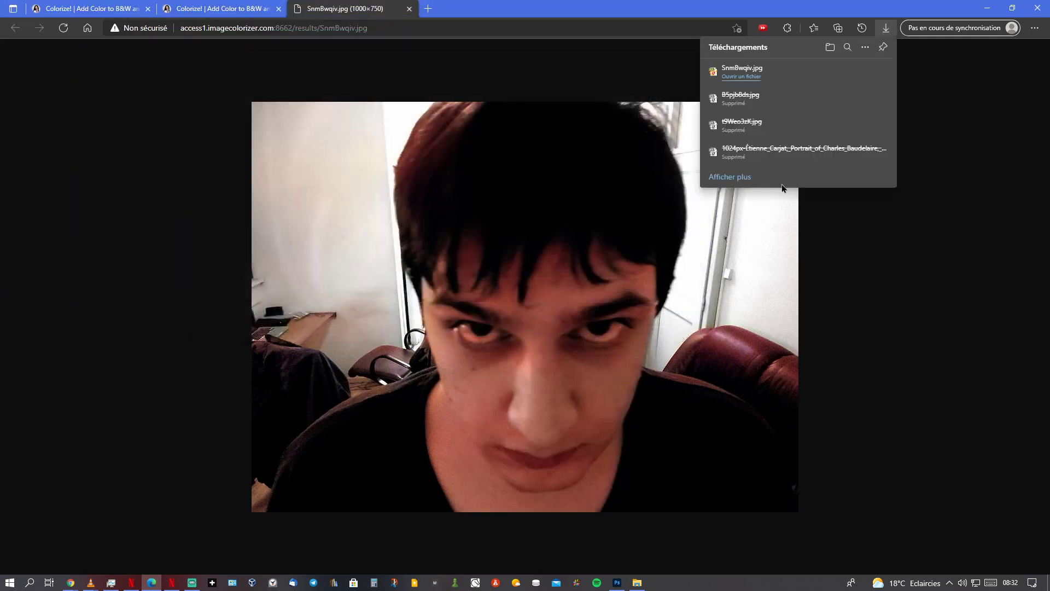
Switch to File Explorer and check the image dimensions in the detailed properties of the black-and-white JPG Sans titre - Copie
left_click(988, 8)
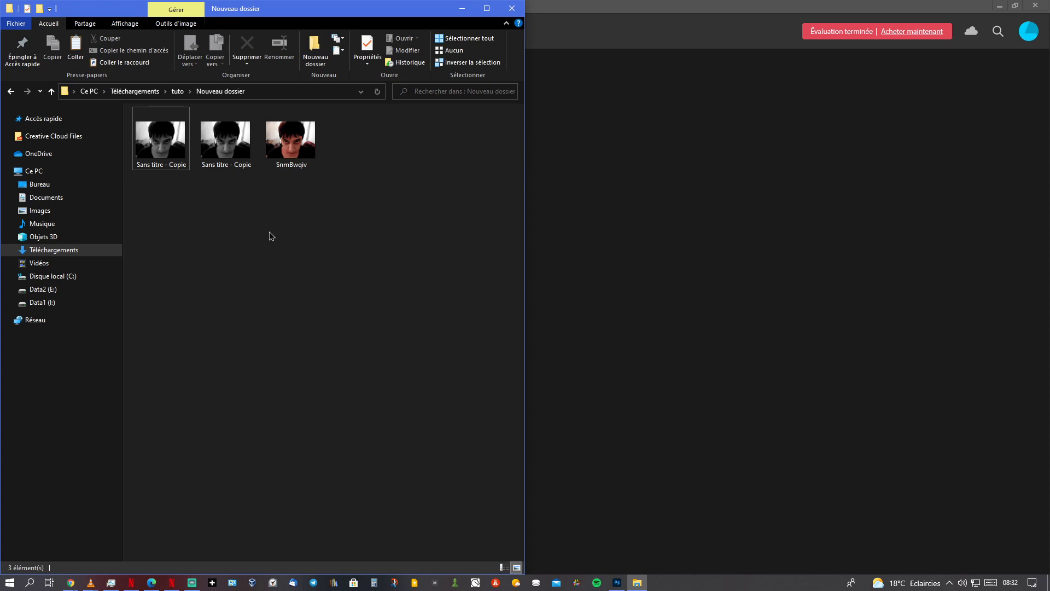
left_click(150, 148)
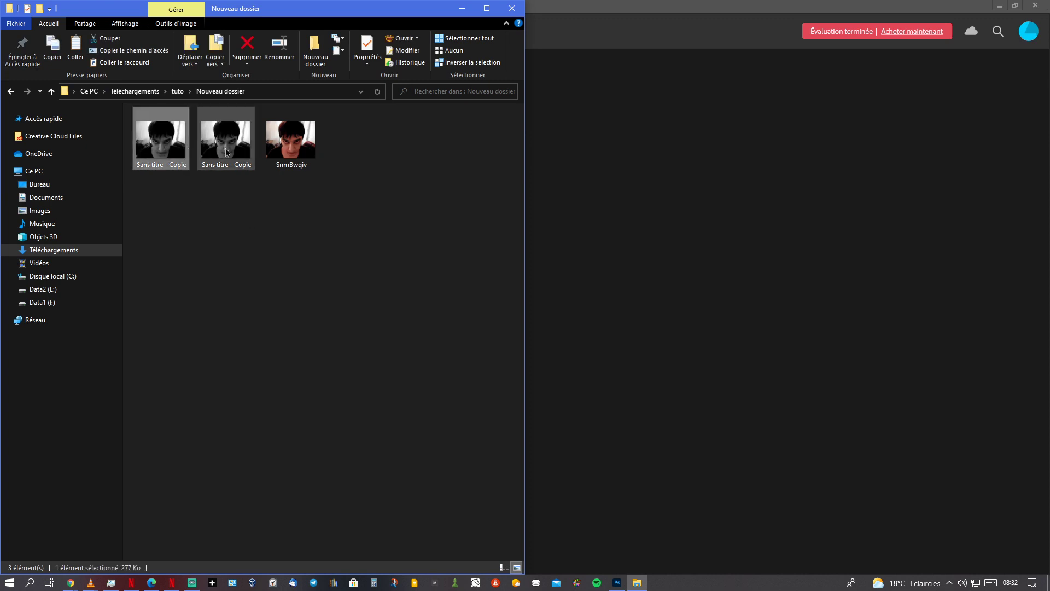
left_click(288, 150)
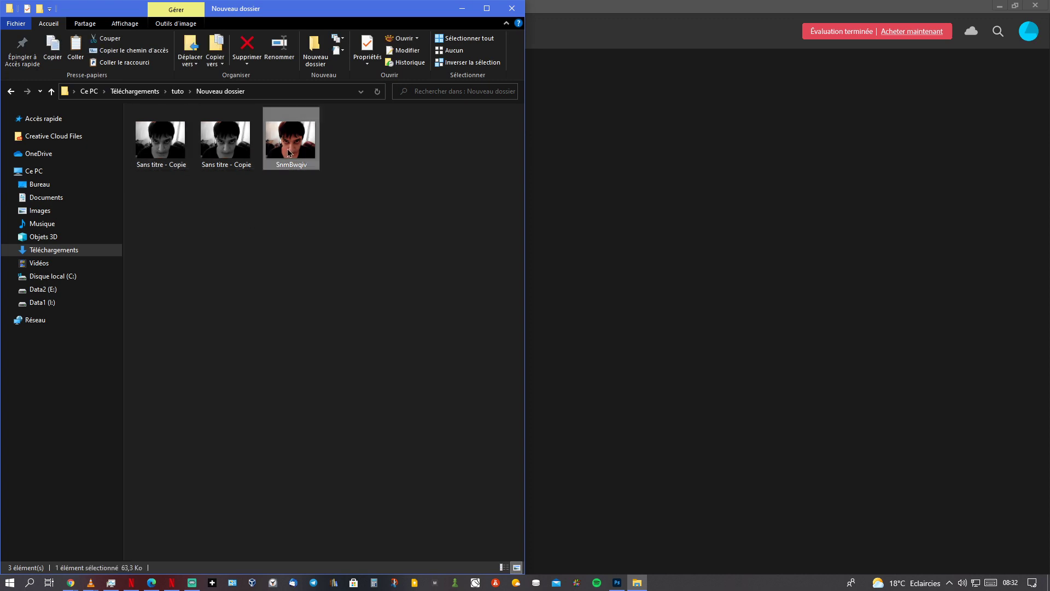
right_click(168, 153)
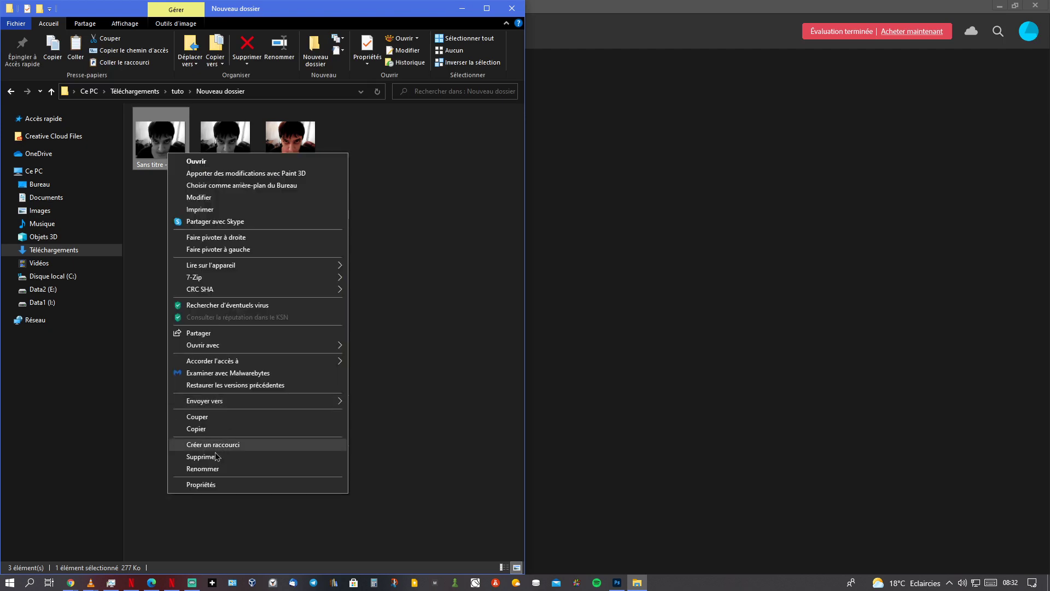
left_click(217, 485)
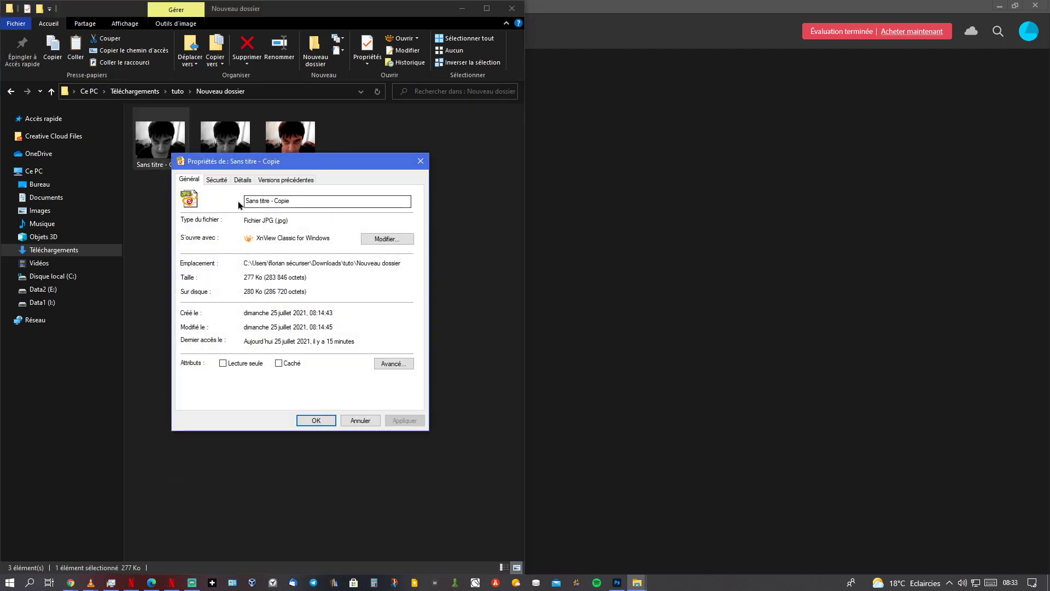
left_click(243, 180)
scroll(285, 355, "down", 1)
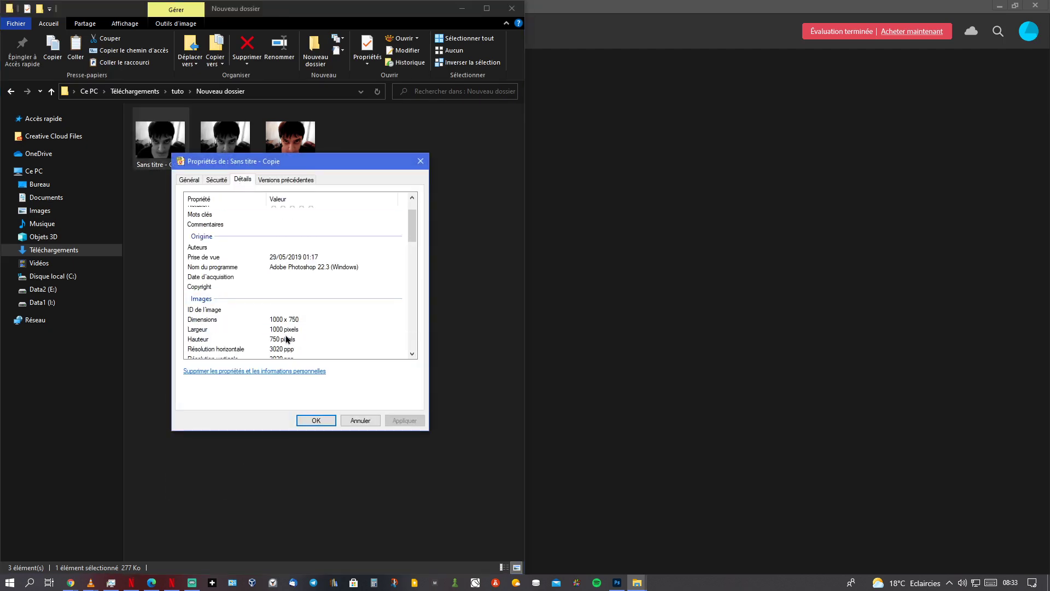
left_click(274, 310)
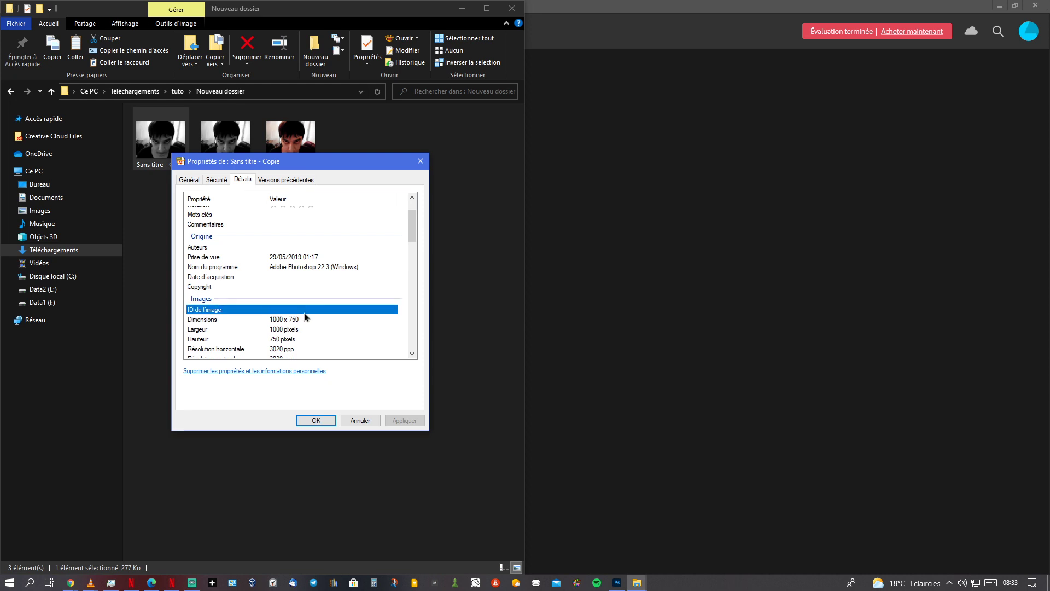
left_click(421, 161)
Check the dimensions and resolution in the detailed properties of the downloaded colorized image
right_click(282, 139)
left_click(350, 469)
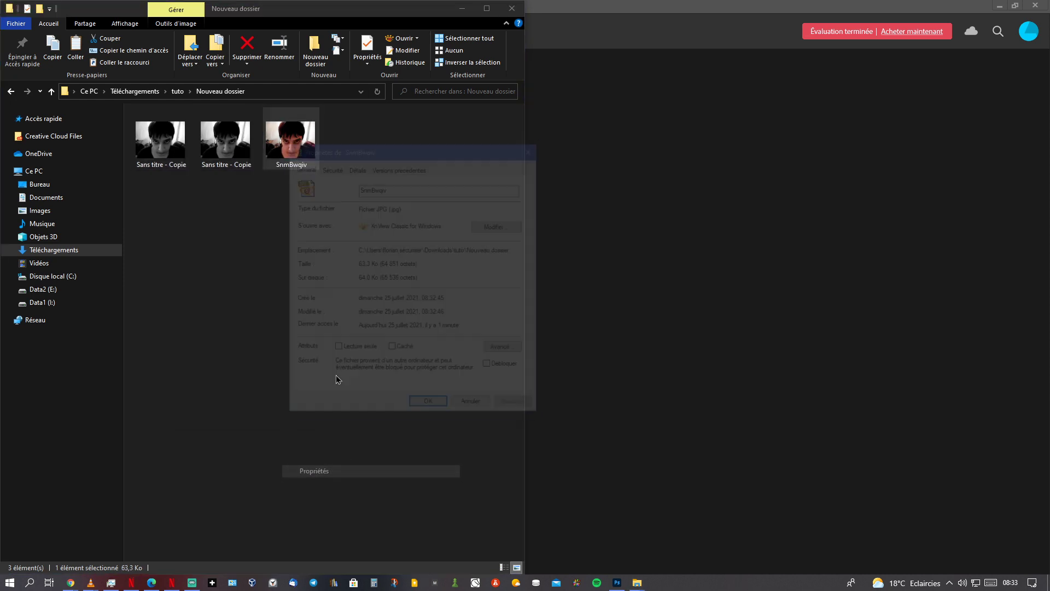
left_click(361, 166)
scroll(372, 321, "down", 2)
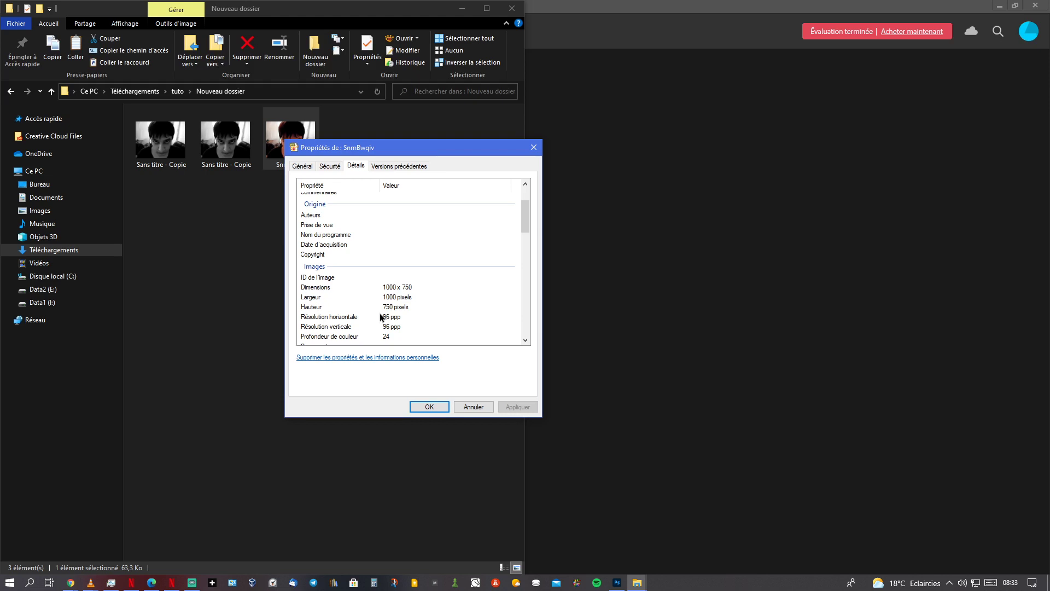
left_click(534, 147)
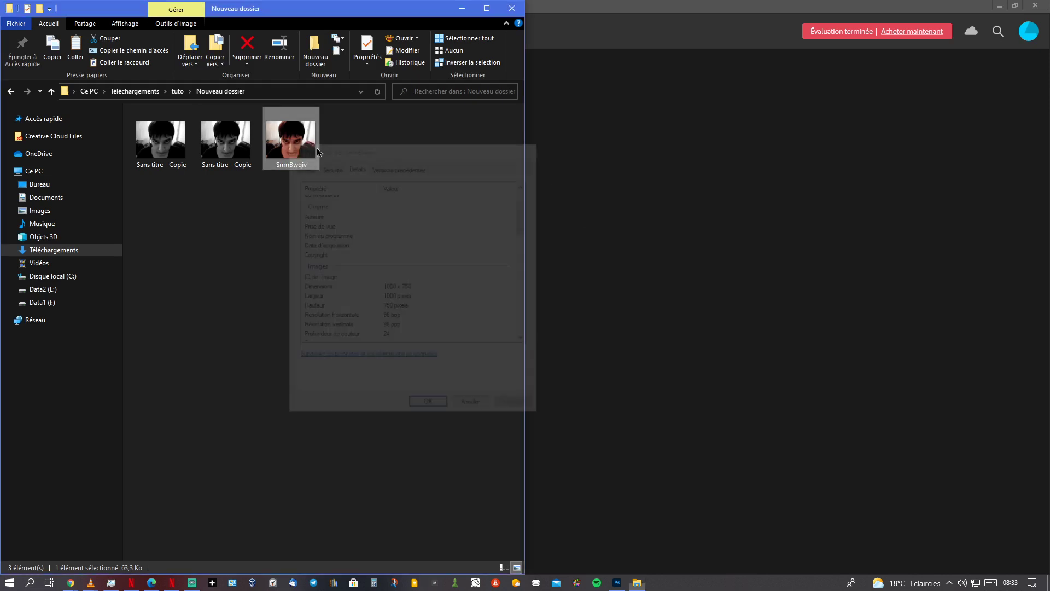
Examine the dimensions and file size in the detailed properties of the black-and-white PNG Sans titre - Copie
left_click(208, 154)
right_click(208, 154)
left_click(246, 481)
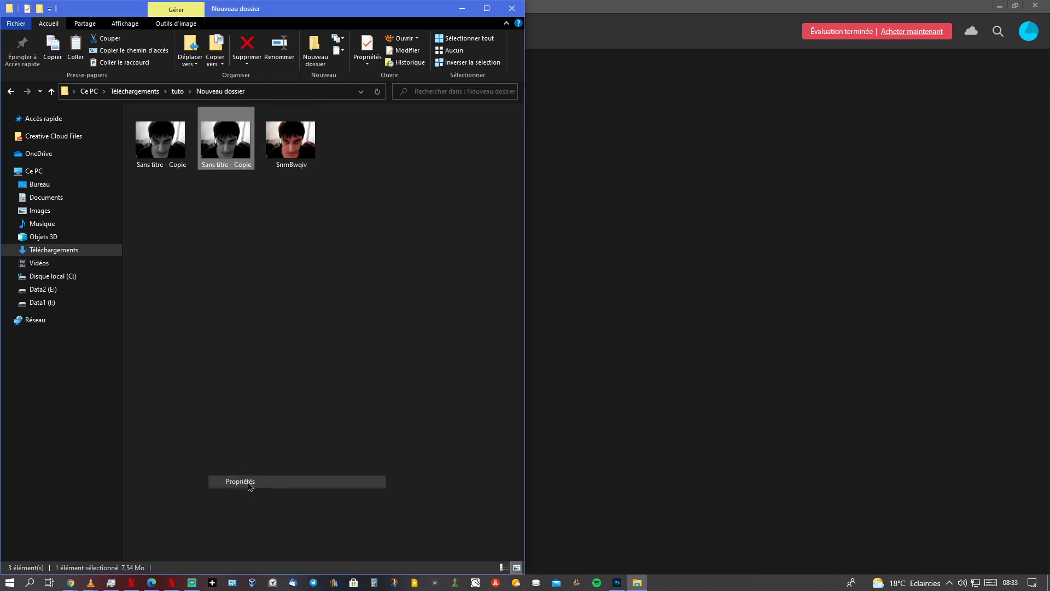
left_click(282, 176)
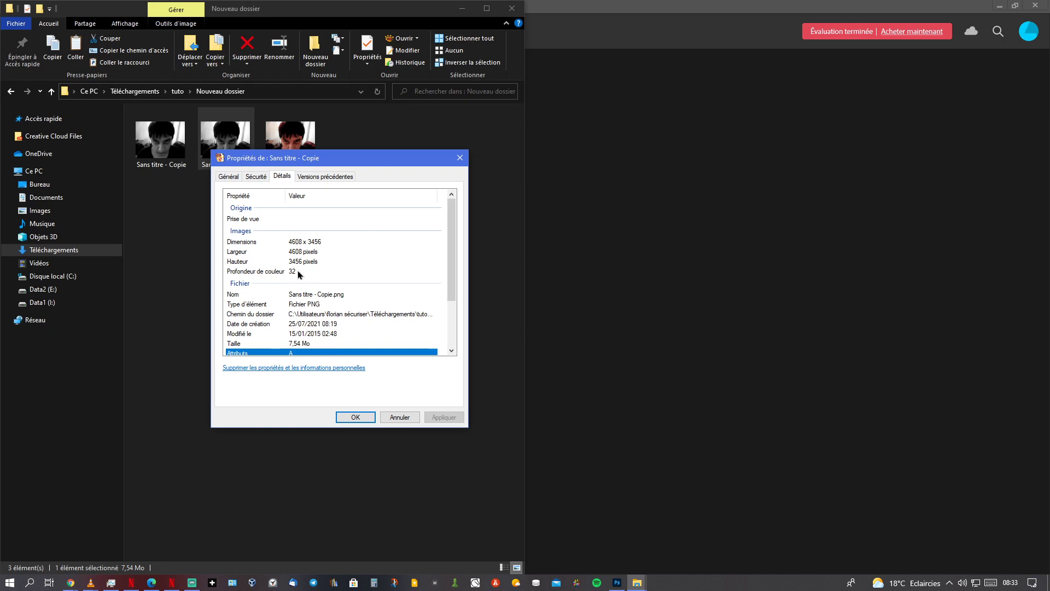
scroll(293, 306, "down", 1)
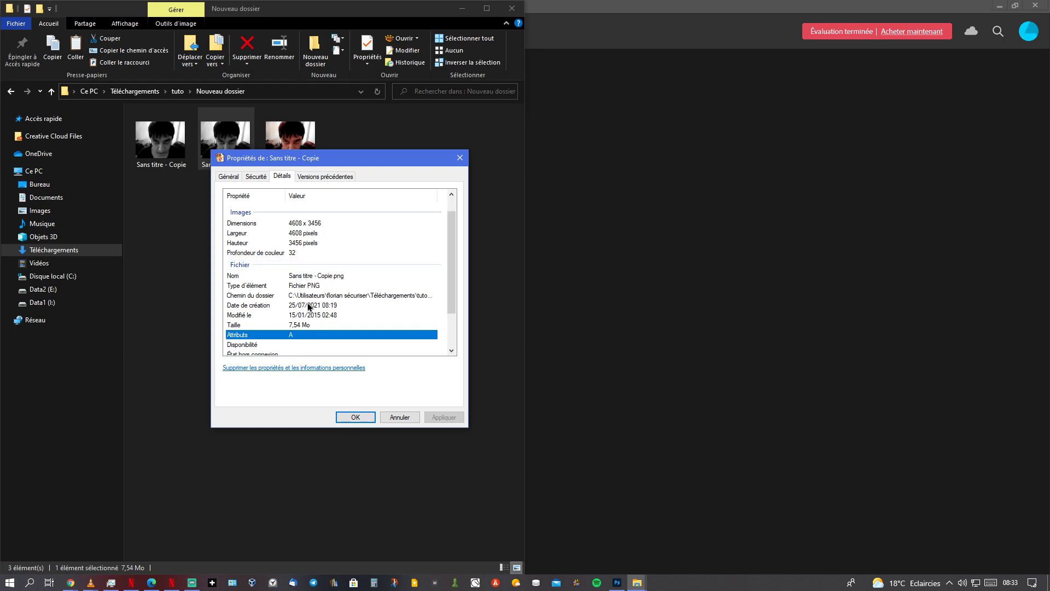
scroll(309, 307, "up", 1)
scroll(309, 303, "down", 3)
scroll(309, 298, "up", 4)
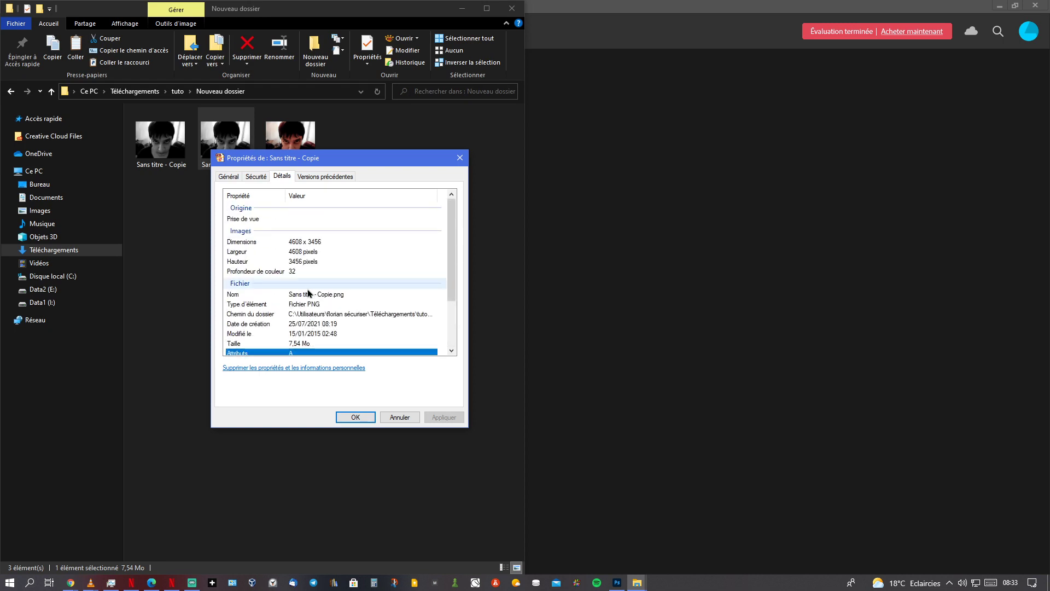
left_click(460, 158)
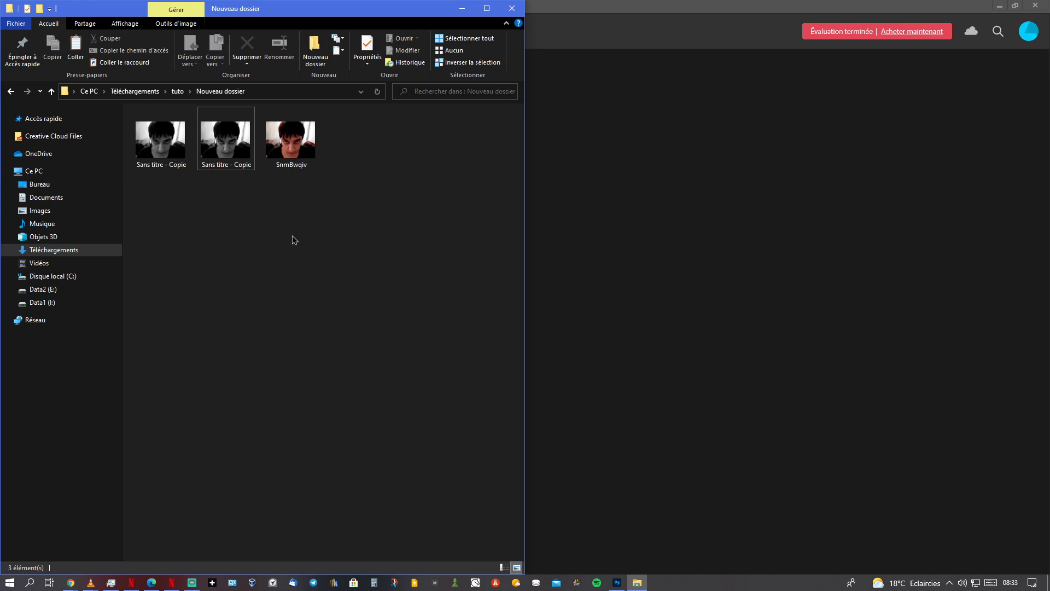
Open the full-size black-and-white Sans titre - Copie.png from File Explorer in Photoshop
left_click(217, 163)
left_click_drag(219, 163, 289, 166)
left_click(297, 148)
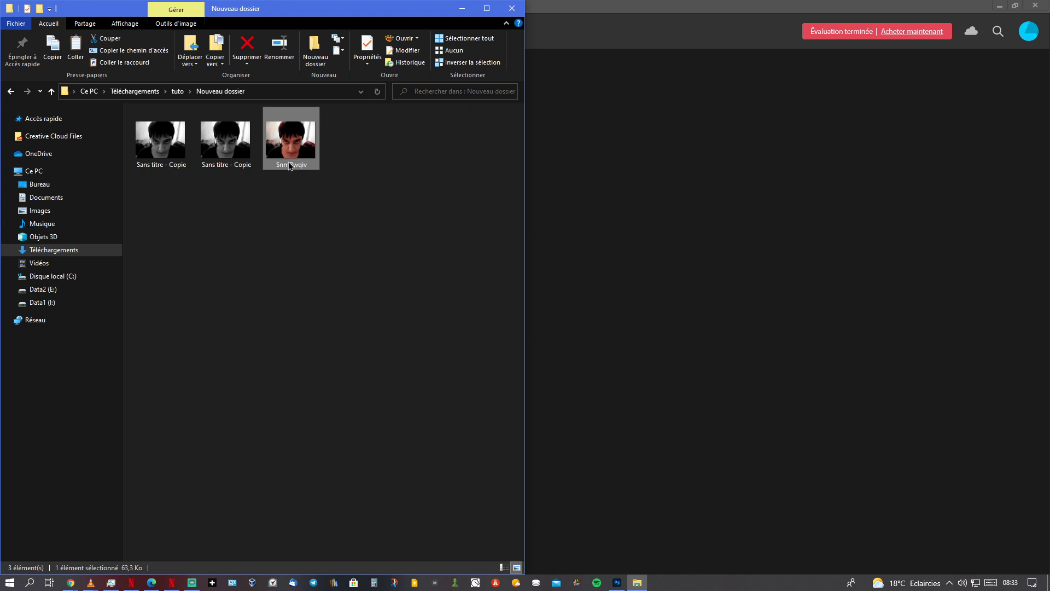
left_click(241, 153)
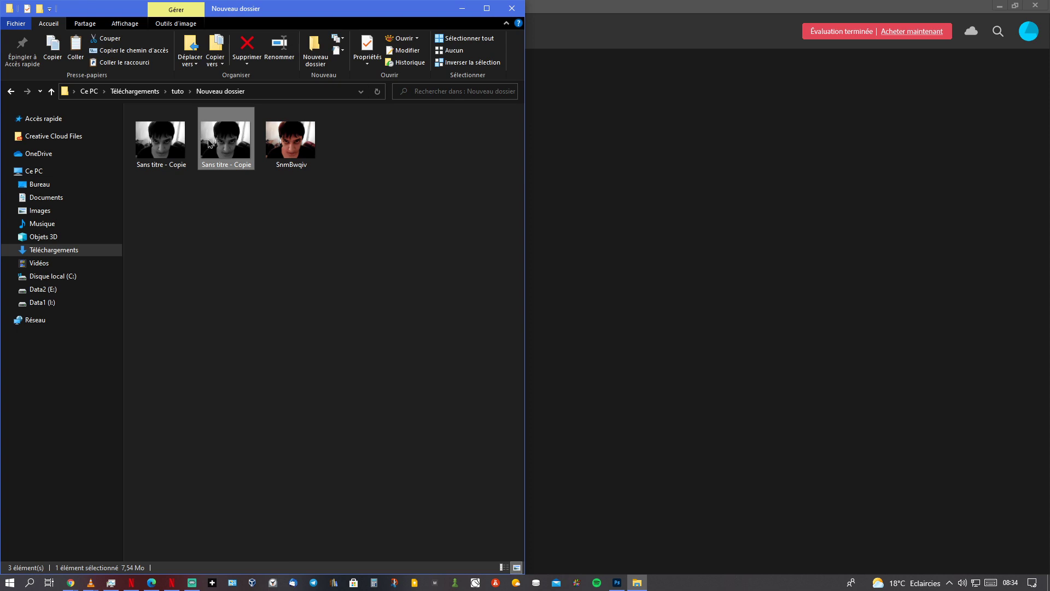
left_click_drag(211, 144, 767, 244)
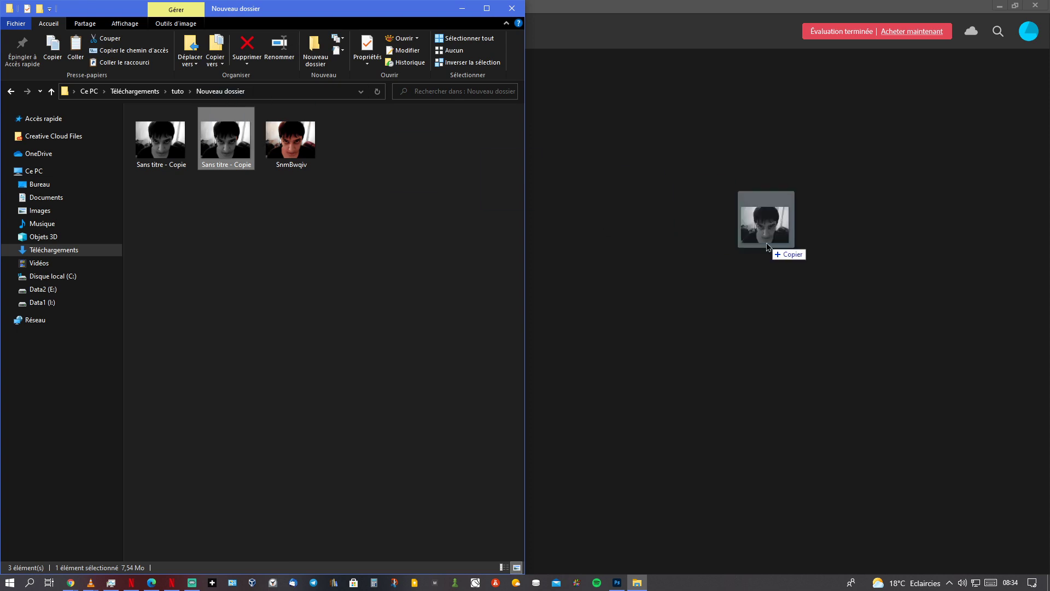
left_click_drag(766, 244, 767, 244)
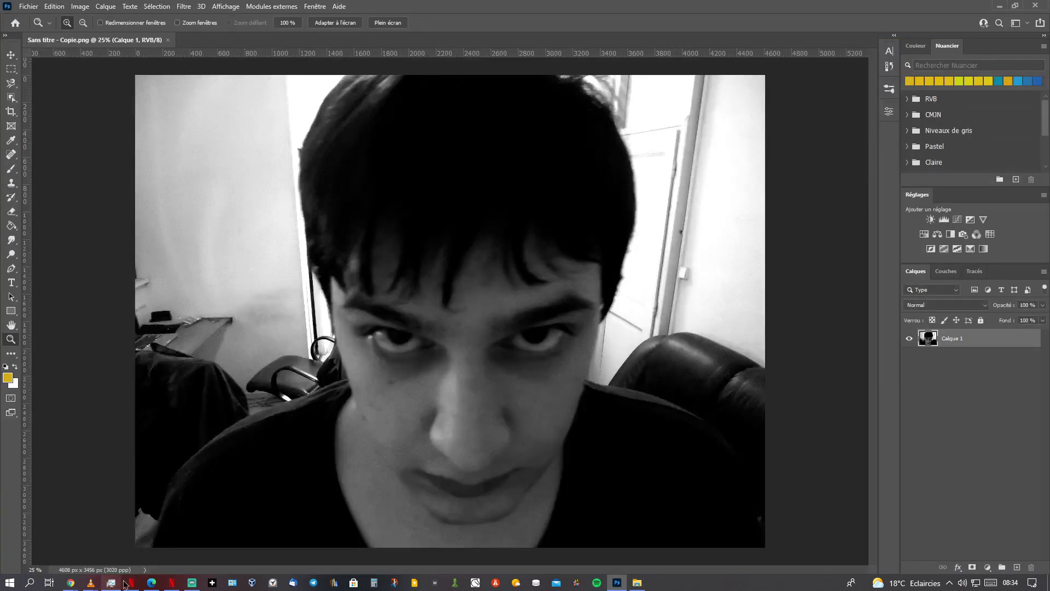
left_click(33, 7)
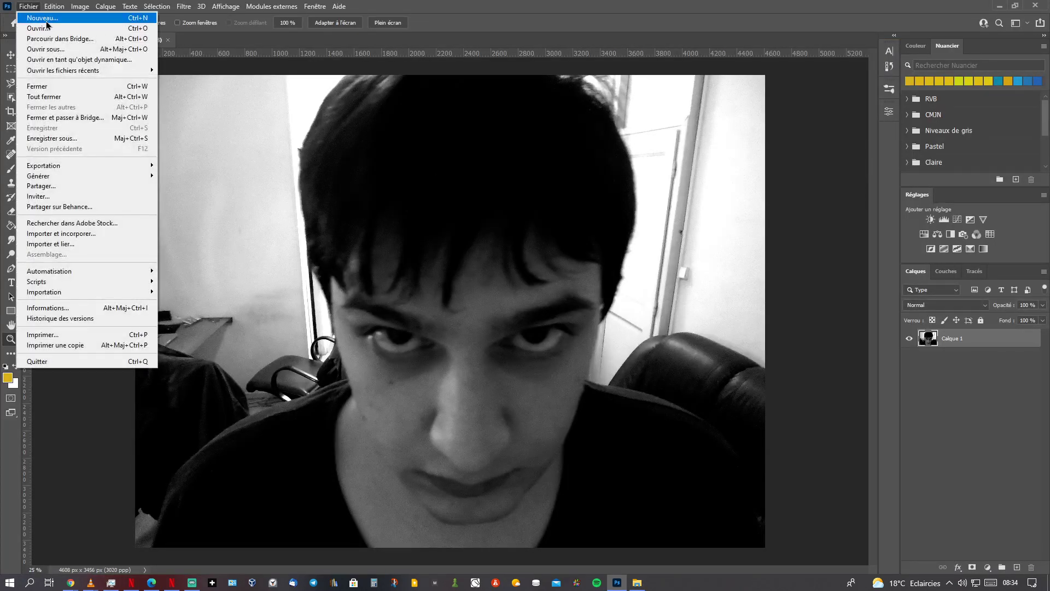
left_click(36, 18)
left_click(710, 109)
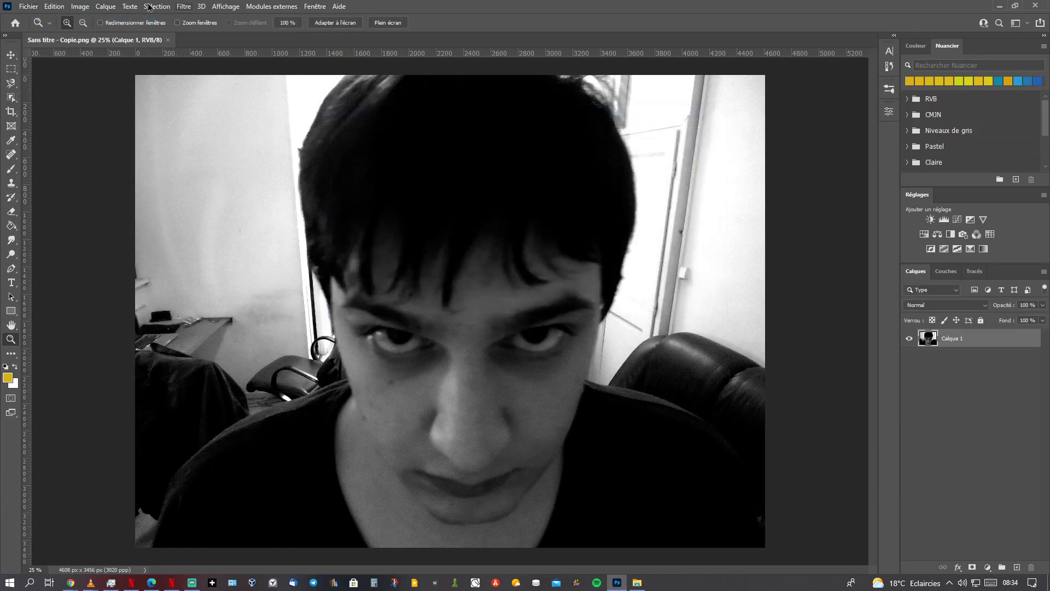
Open the downloaded colorized image SnmBwqiv.jpg as a second document
left_click(28, 6)
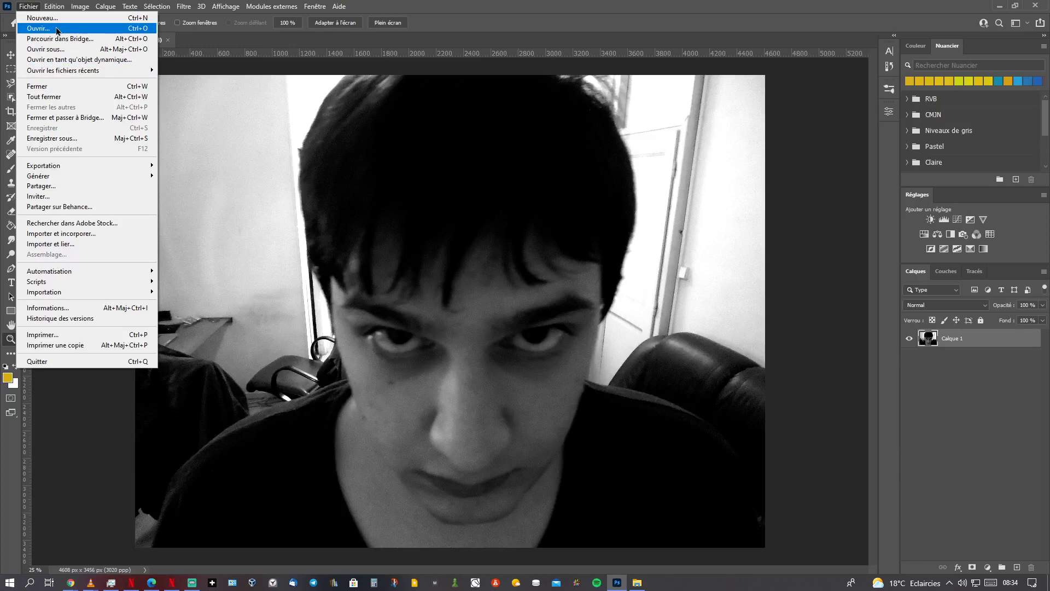
left_click(39, 28)
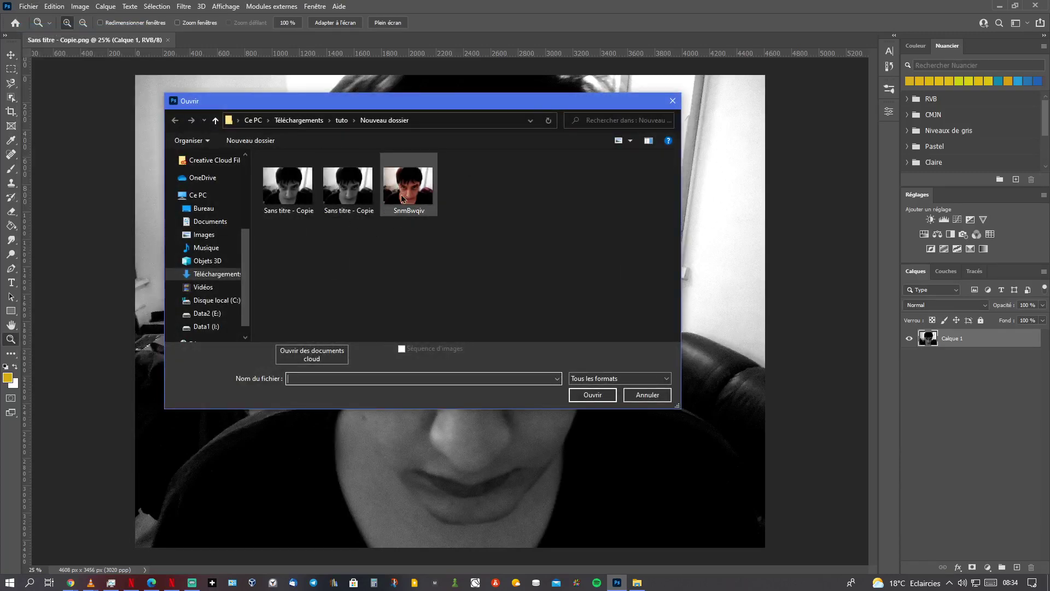
left_click(402, 198)
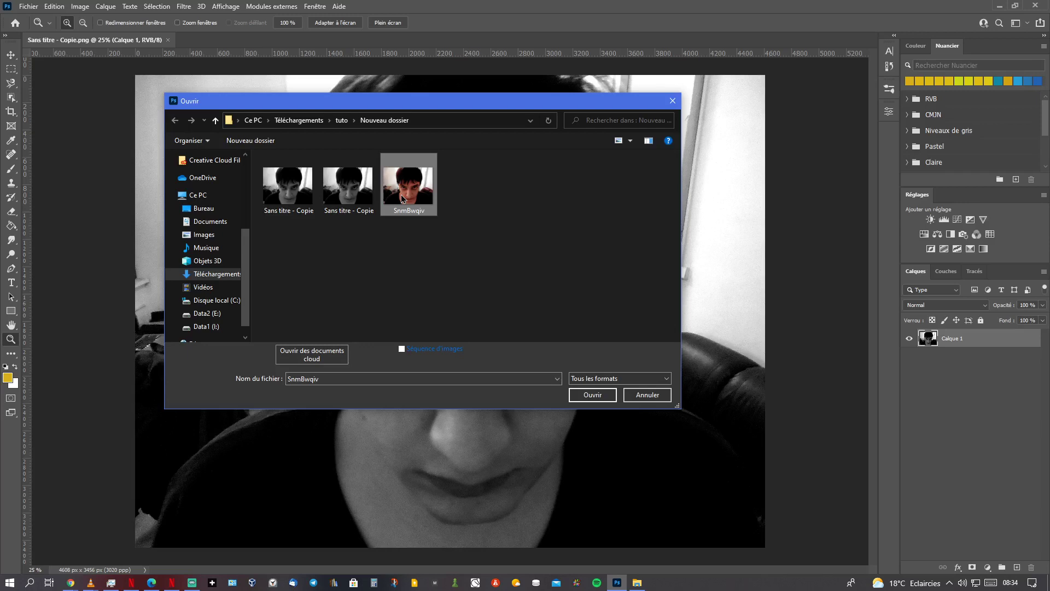
double_click(402, 195)
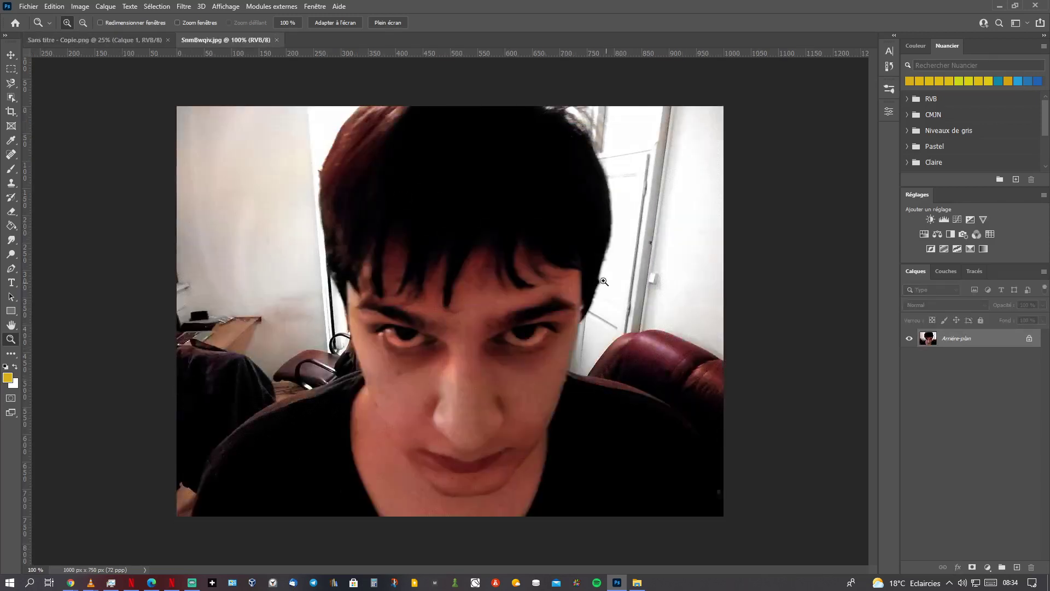
Move the colorized image into the Sans titre - Copie.png document as a new layer with the Move tool
left_click(11, 54)
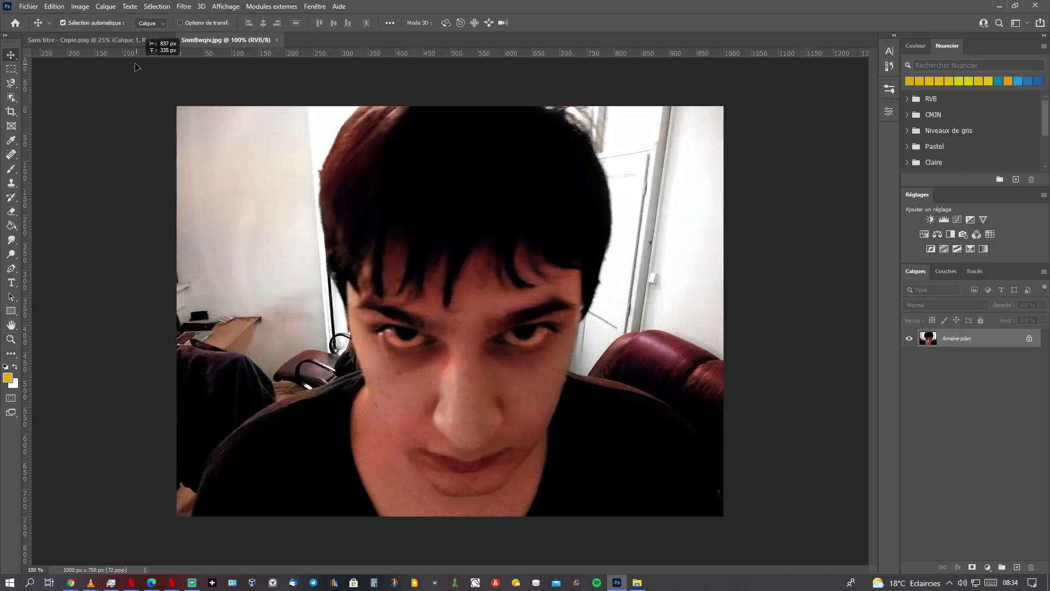
left_click_drag(137, 66, 369, 210)
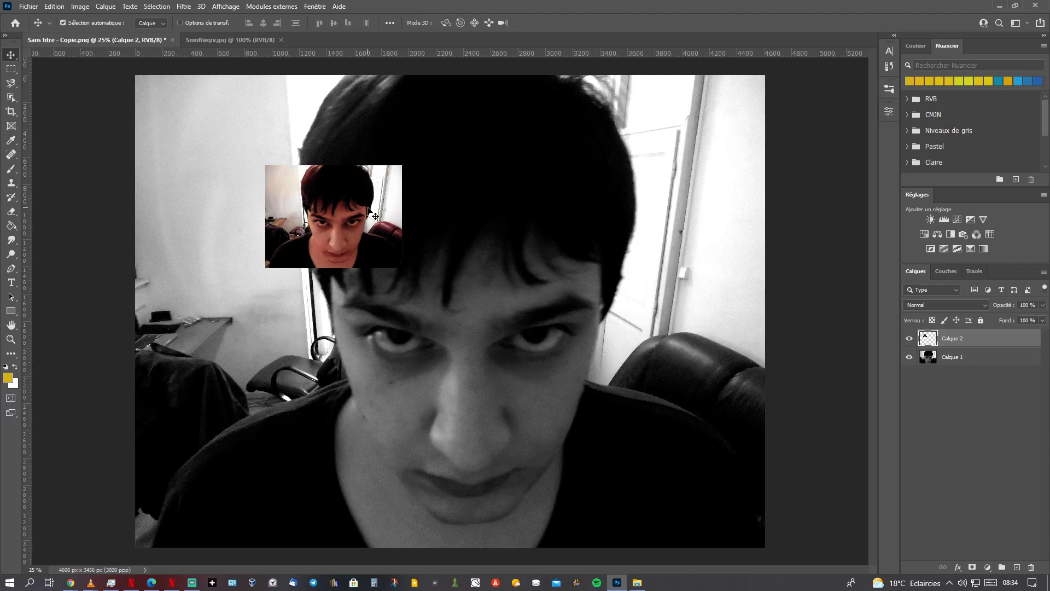
Examine the colorized layer's size and detail at several positions over the black-and-white photo
scroll(367, 219, "up", 3)
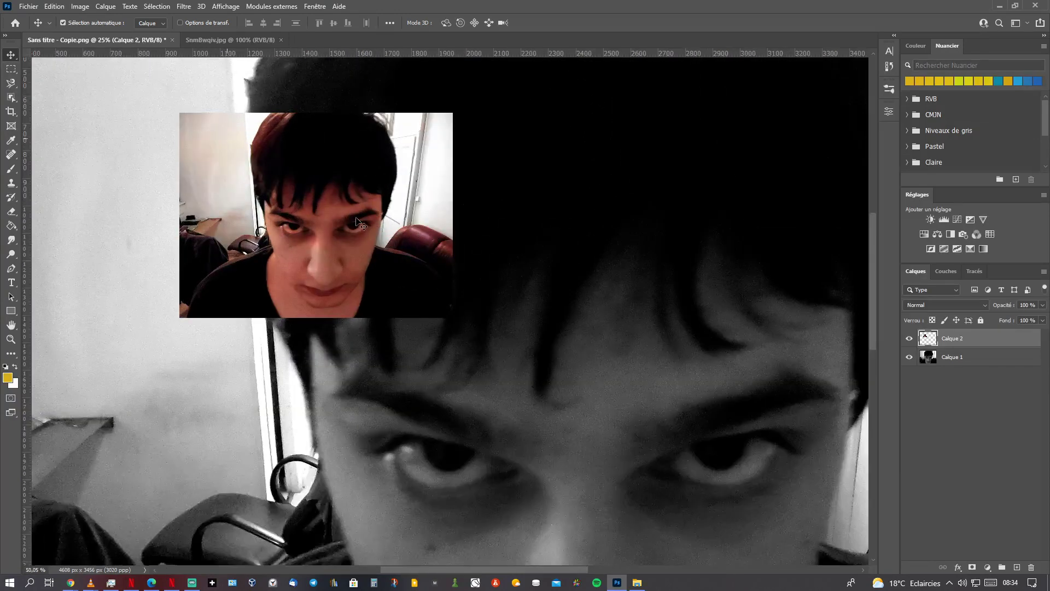
left_click_drag(406, 205, 634, 417)
scroll(640, 421, "up", 5)
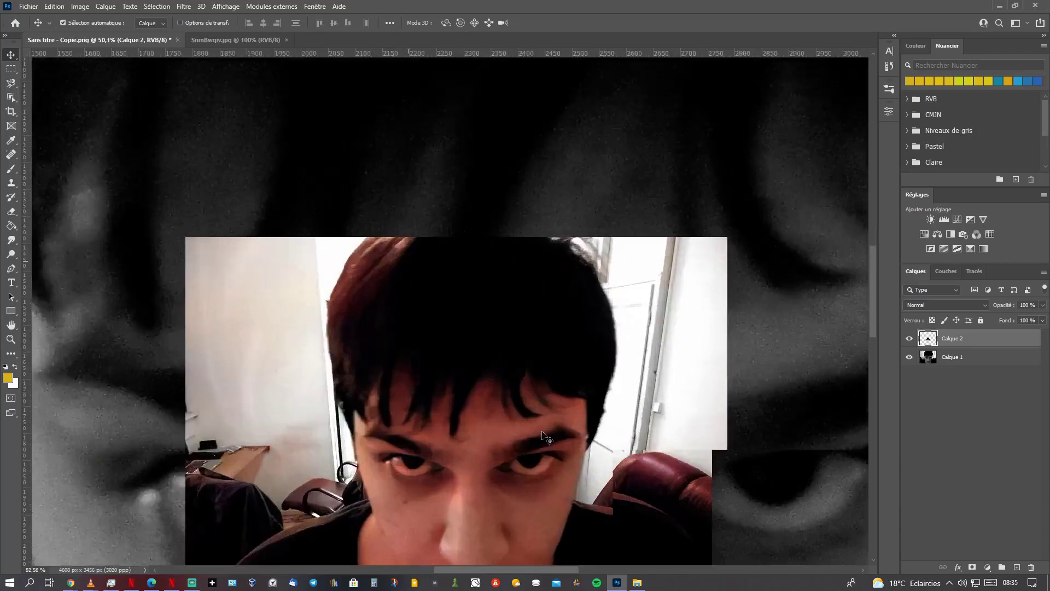
scroll(570, 453, "up", 5)
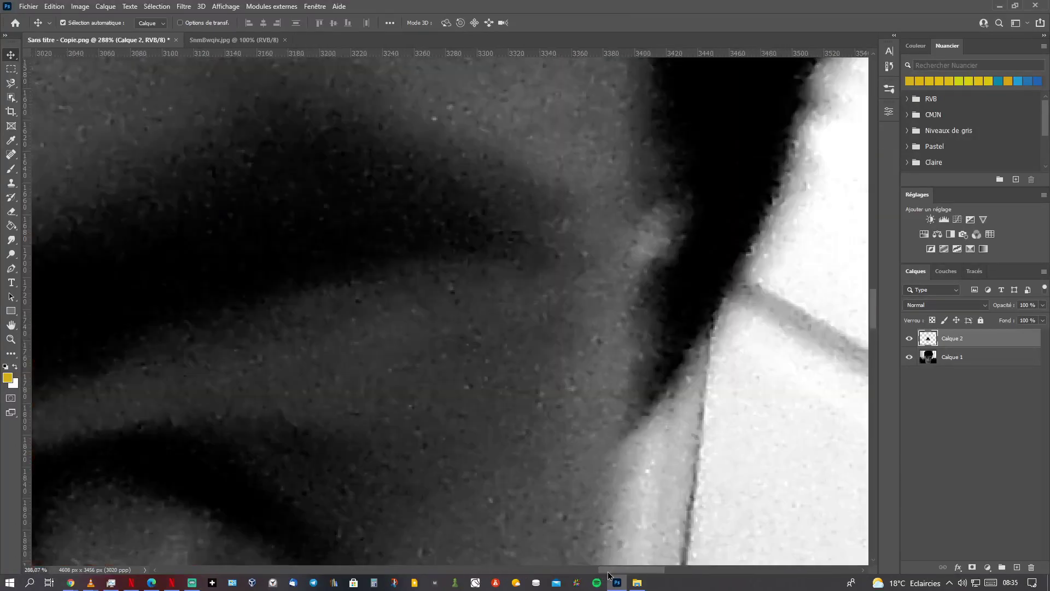
left_click_drag(602, 570, 571, 571)
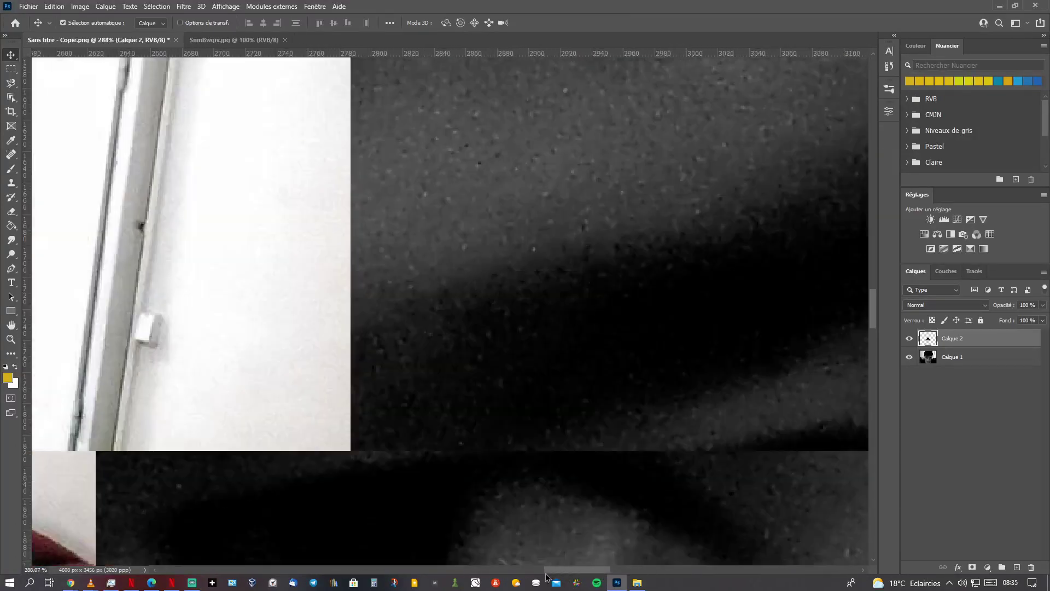
scroll(495, 481, "down", 2)
scroll(366, 410, "down", 4)
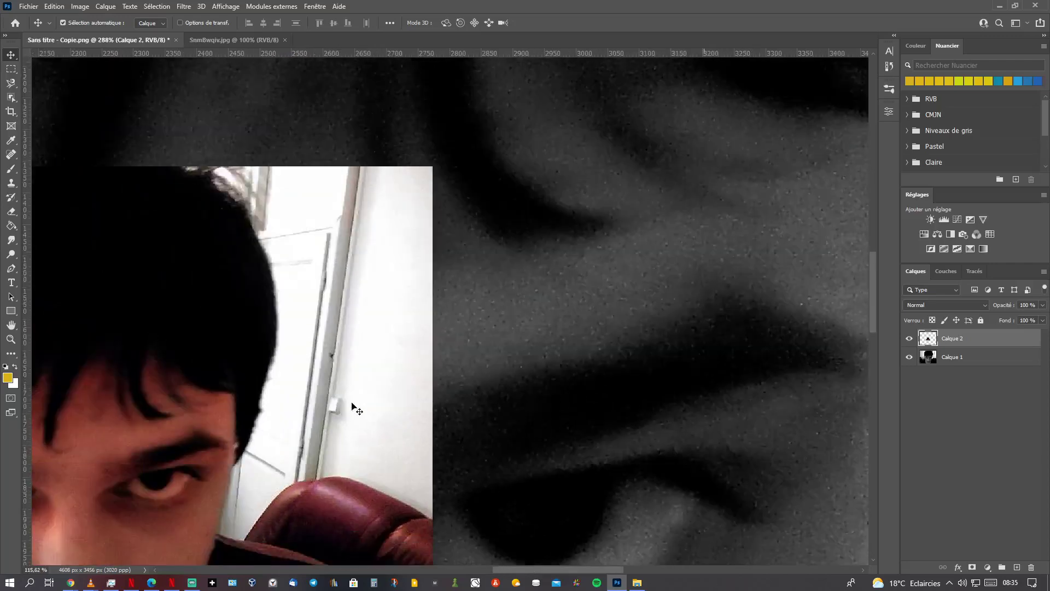
left_click_drag(354, 406, 407, 423)
scroll(495, 520, "up", 6)
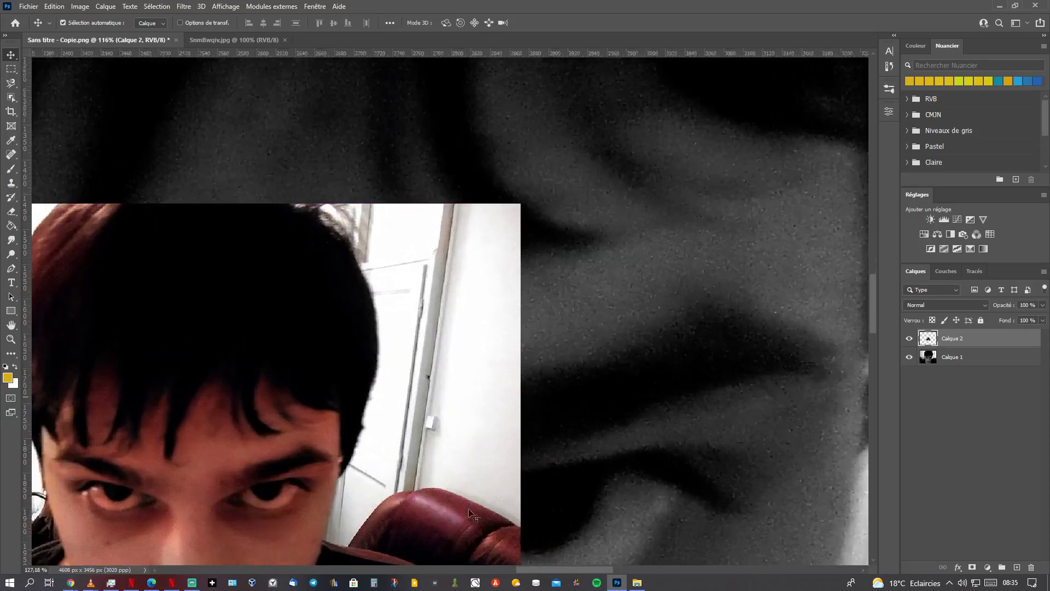
scroll(163, 476, "down", 2)
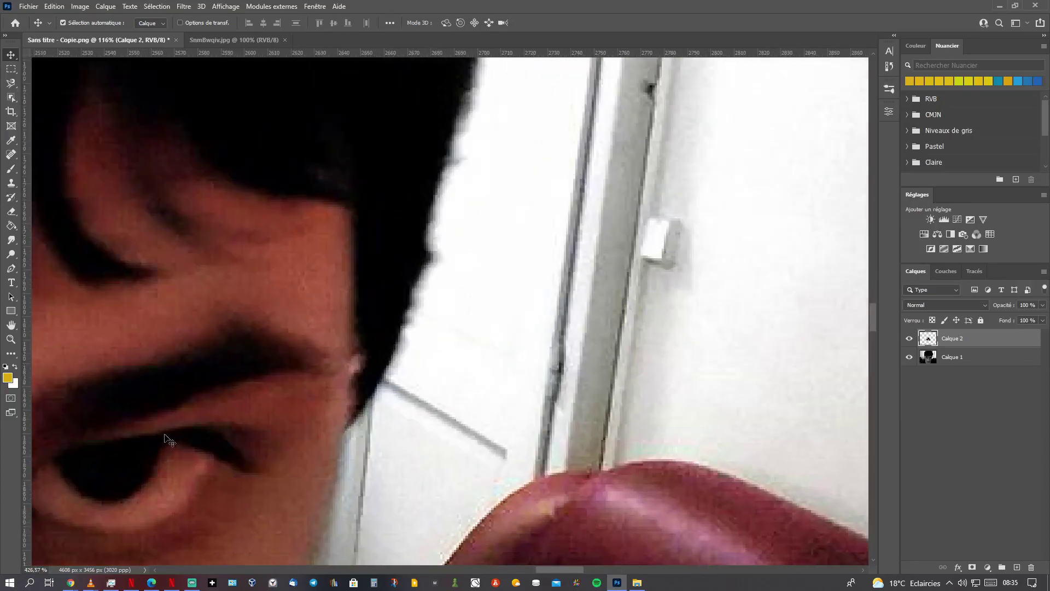
scroll(182, 430, "down", 12)
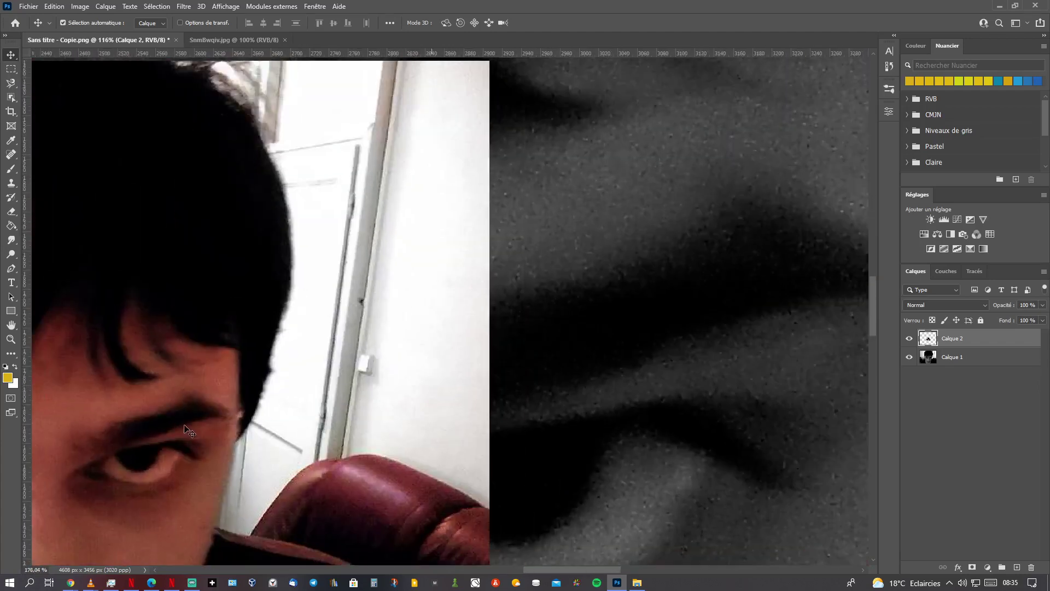
scroll(446, 307, "down", 8)
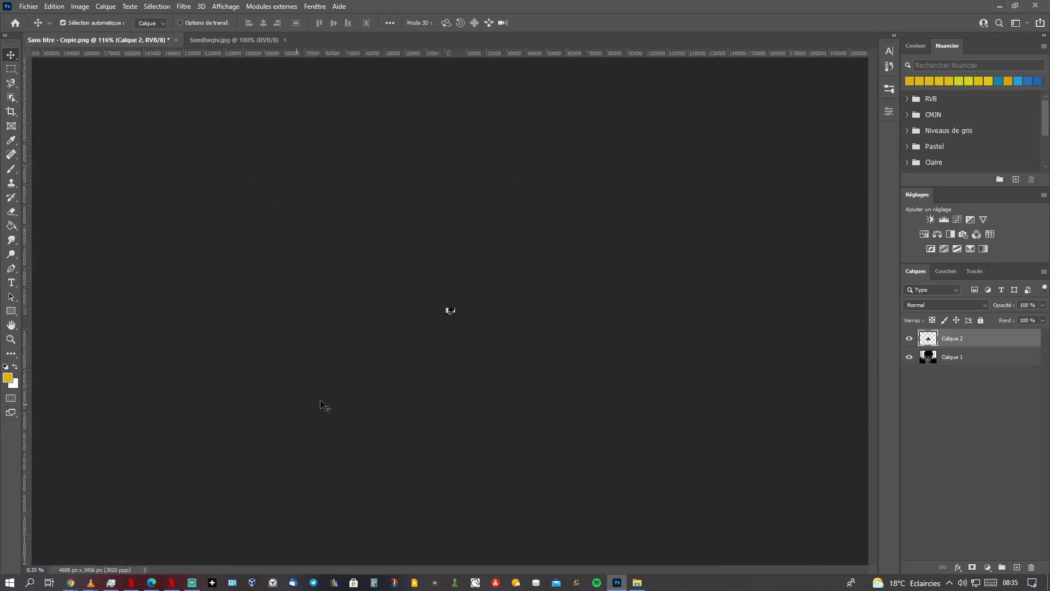
scroll(450, 317, "up", 5)
scroll(456, 325, "up", 4)
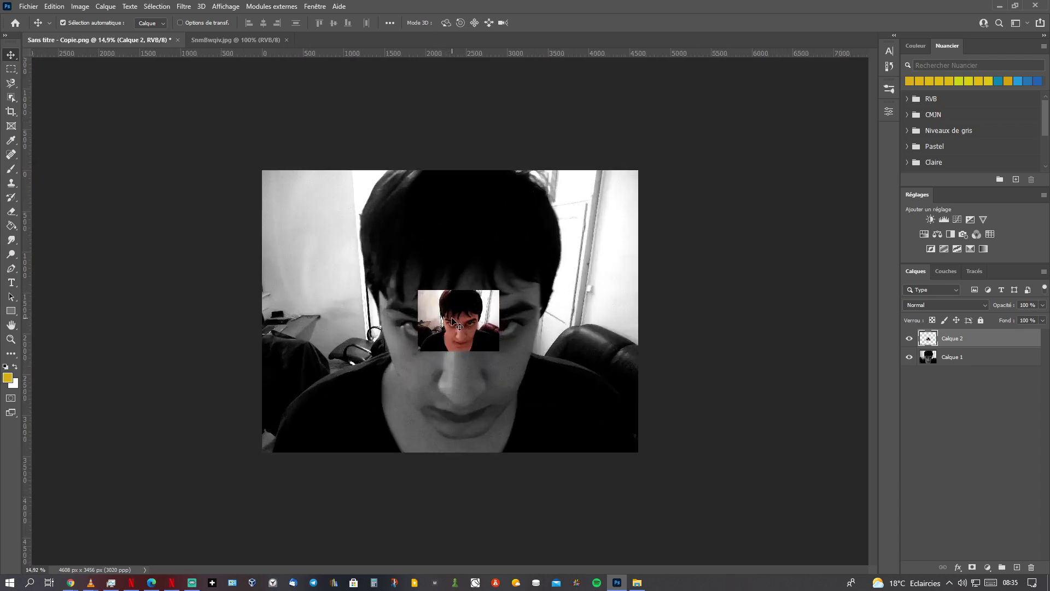
left_click_drag(454, 321, 433, 310)
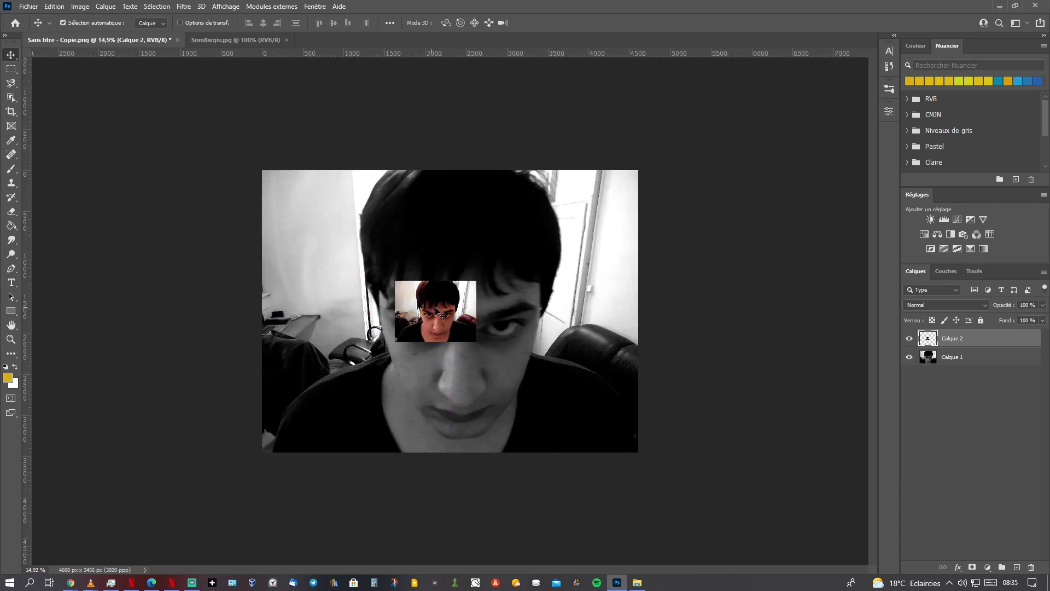
left_click(512, 347)
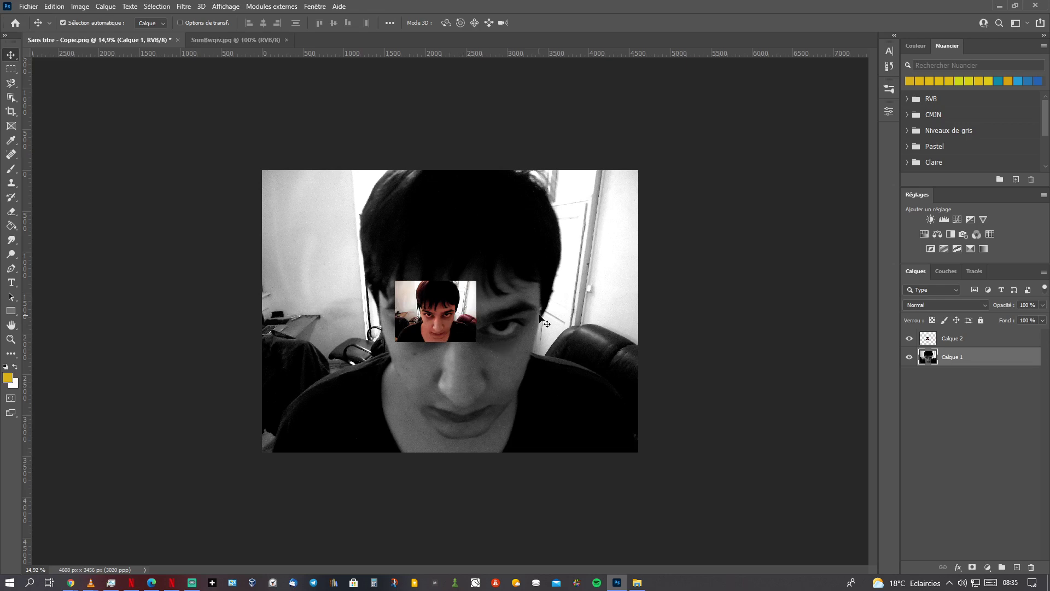
left_click_drag(531, 302, 545, 315)
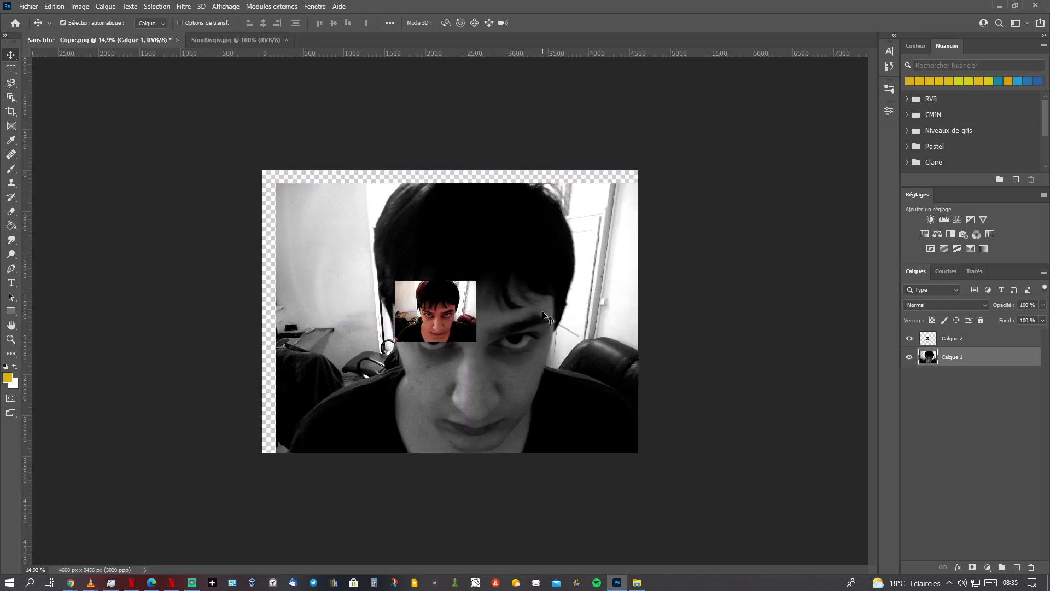
key("ctrl+z")
Move the colorized layer into the upper-left corner of the black-and-white photo using Free Transform, and apply the transformation
mouse_move(466, 311)
left_mouse_down()
mouse_move(420, 305)
mouse_move(450, 302)
left_mouse_up()
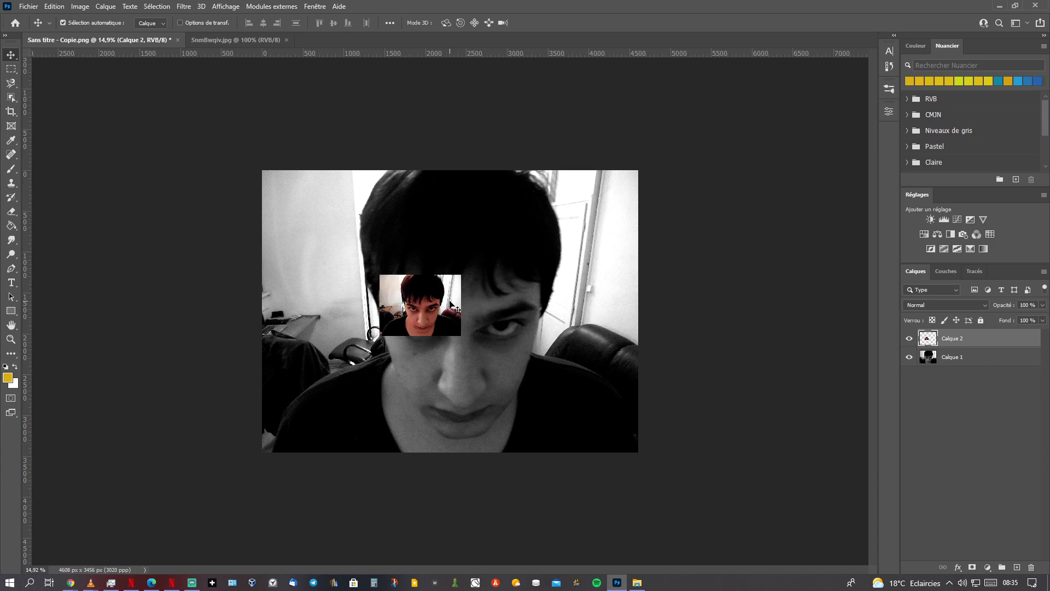
key("ctrl+t")
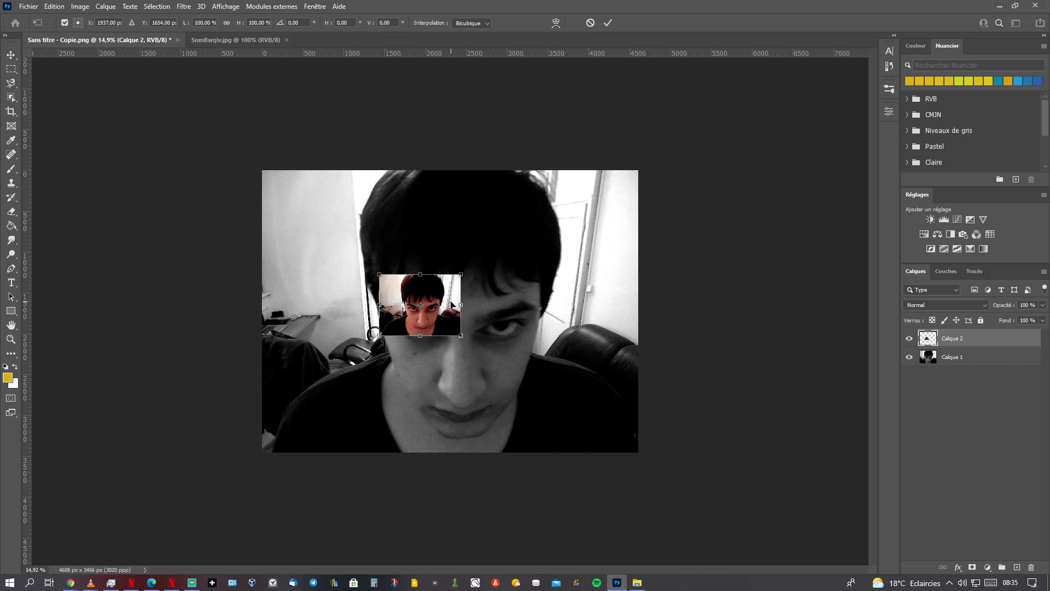
left_click_drag(449, 304, 330, 200)
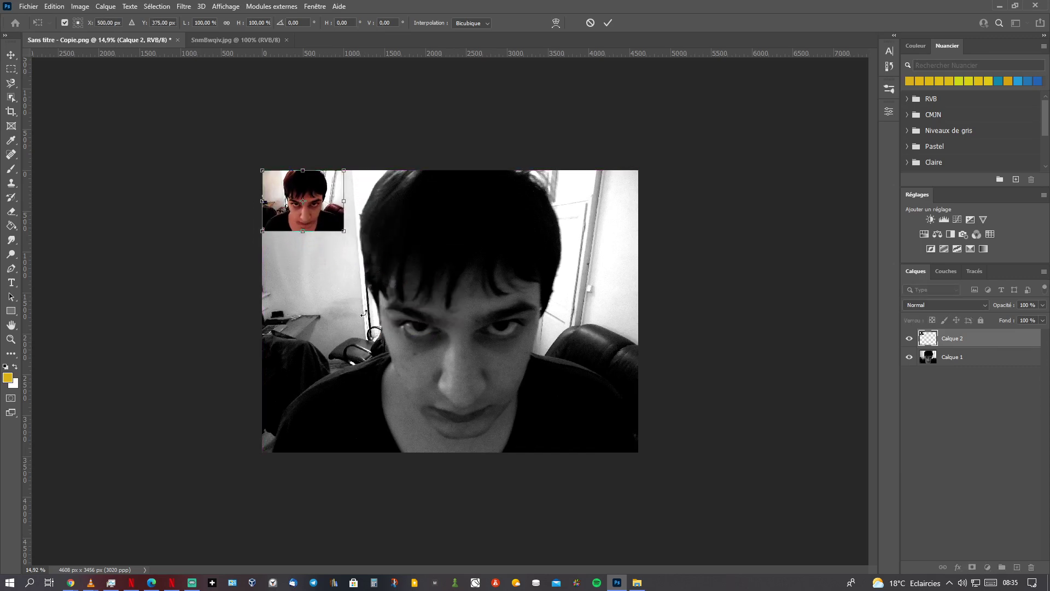
left_click_drag(28, 141, 2, 79)
left_click_drag(344, 232, 403, 294)
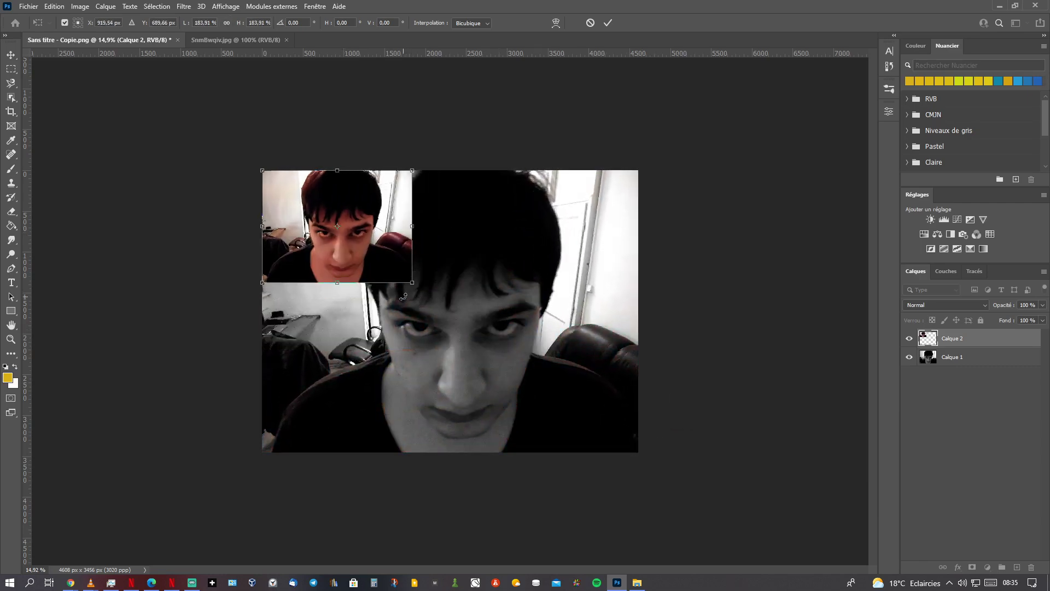
key("ctrl+z")
left_click(608, 22)
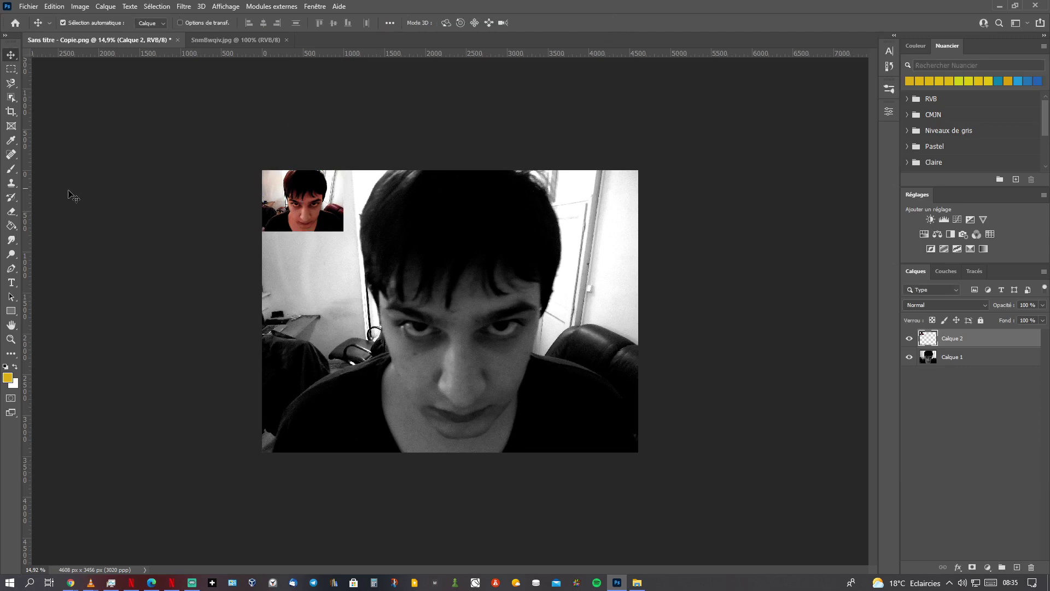
Place a vertical guide along the right edge of the canvas and check its alignment up close
left_click_drag(28, 196, 638, 213)
scroll(604, 229, "up", 6)
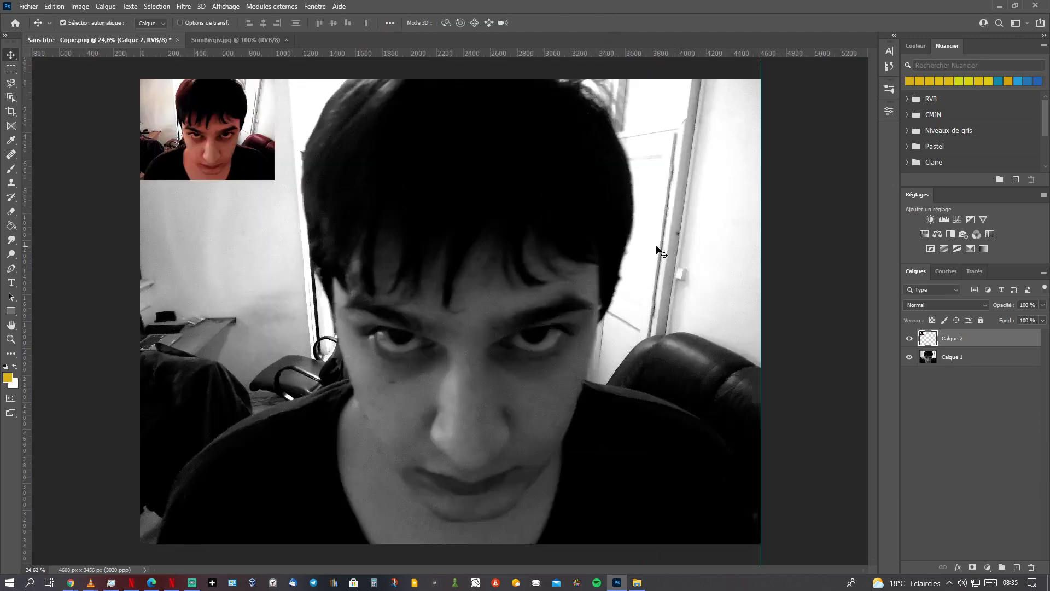
scroll(859, 267, "up", 4)
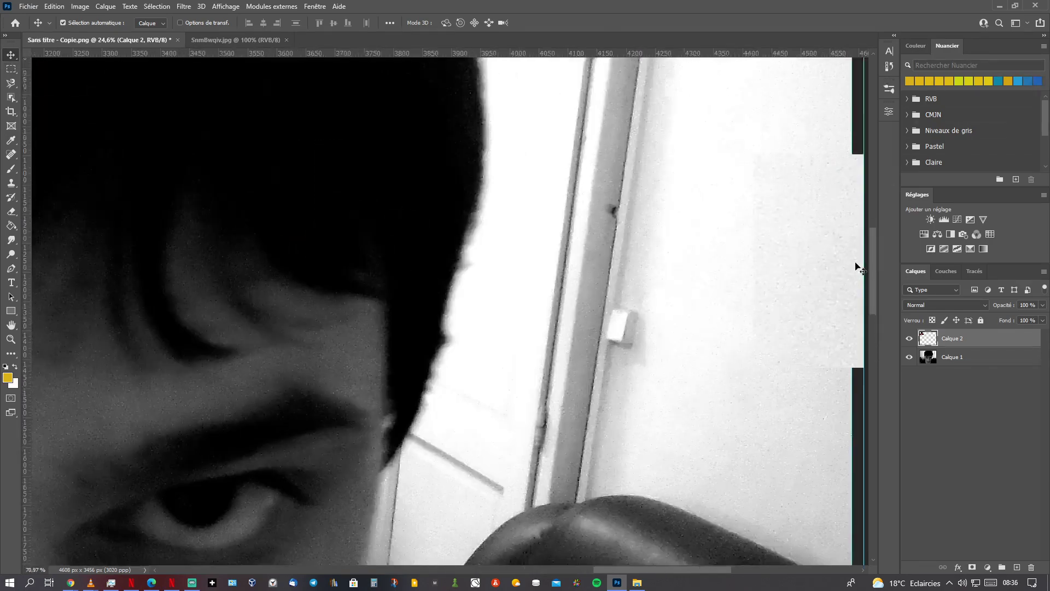
left_click_drag(652, 570, 719, 570)
scroll(371, 385, "up", 2)
scroll(371, 386, "up", 6)
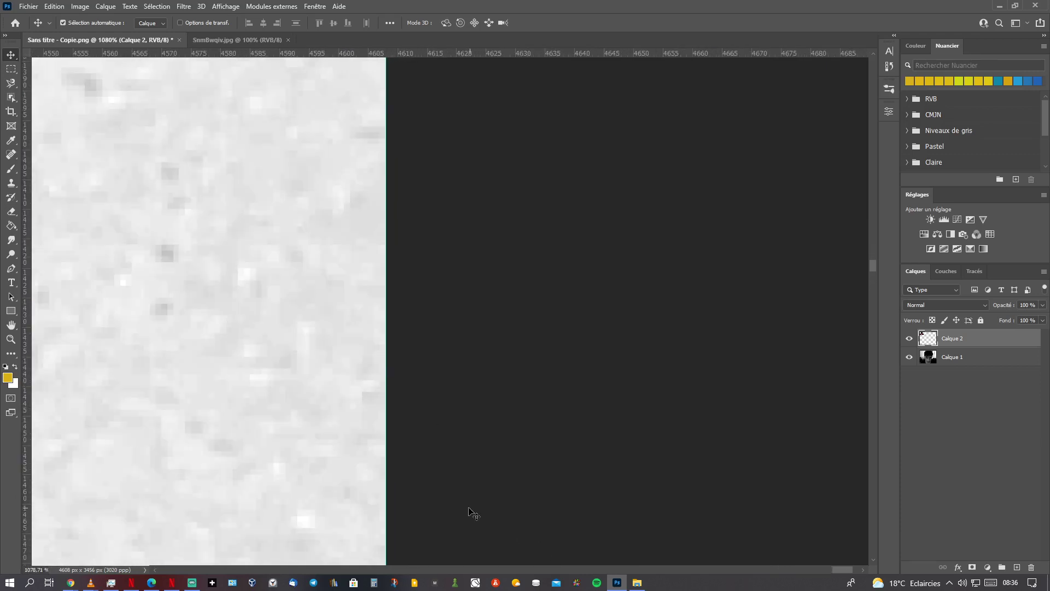
Place guides along the bottom, top and left edges of the canvas
scroll(432, 484, "down", 1)
scroll(377, 441, "down", 5)
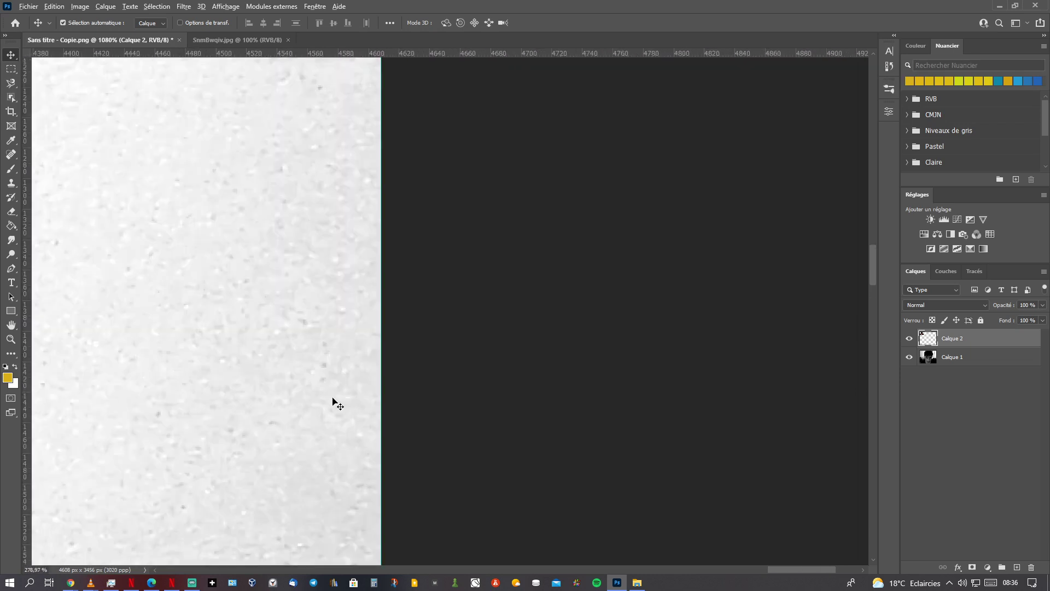
scroll(313, 395, "down", 8)
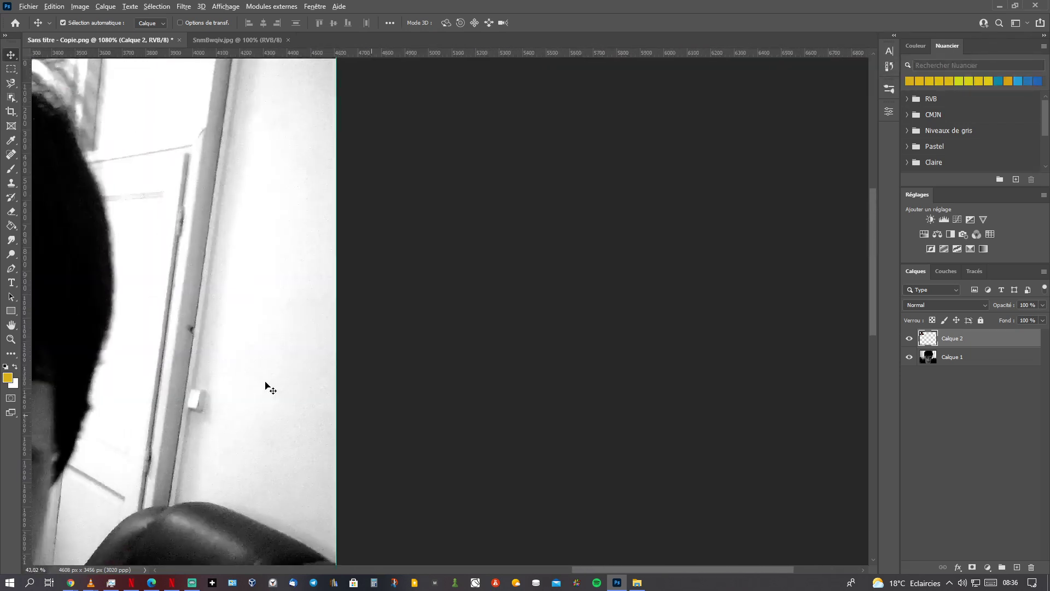
scroll(258, 388, "down", 8)
scroll(460, 285, "up", 3)
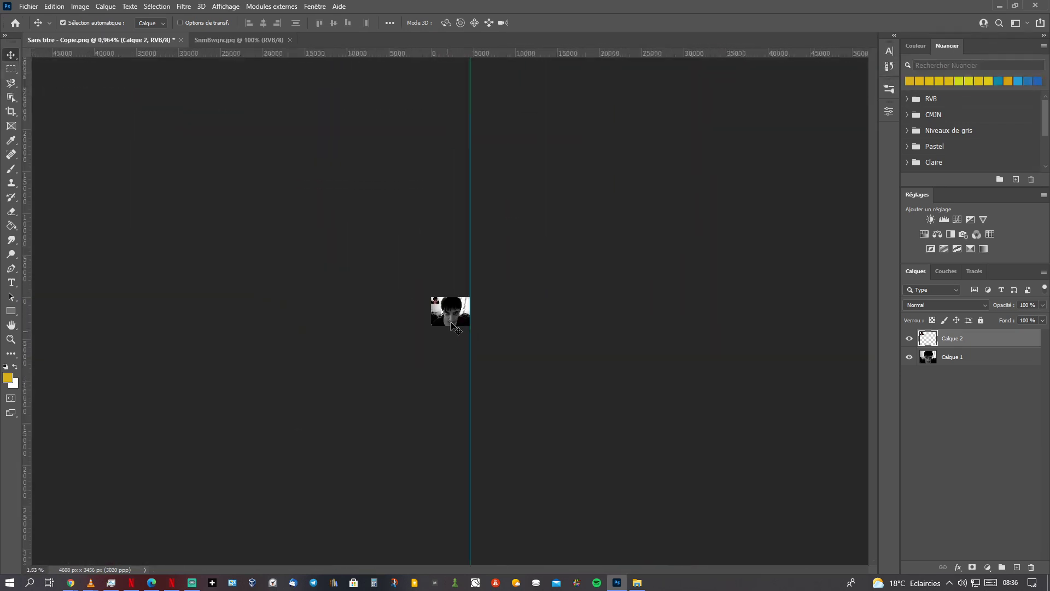
scroll(460, 286, "up", 2)
left_click_drag(520, 52, 494, 403)
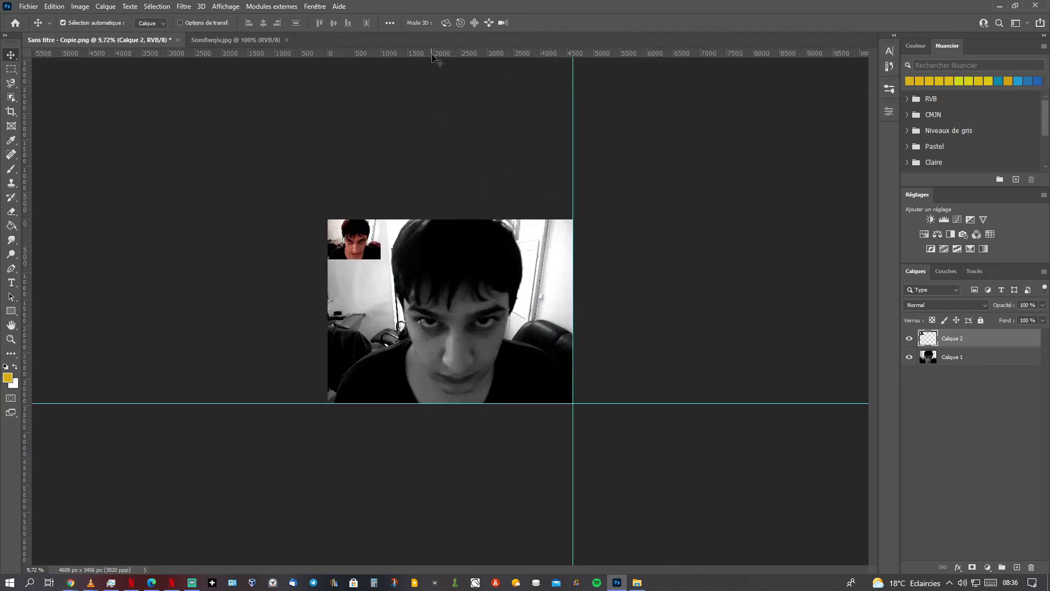
left_click_drag(447, 54, 421, 220)
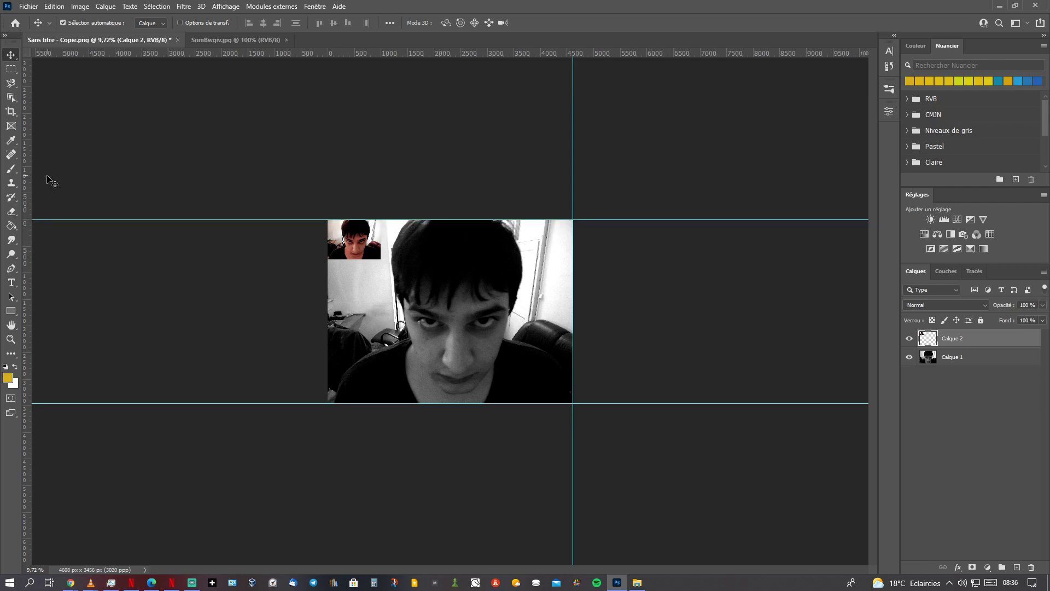
left_click_drag(28, 189, 328, 205)
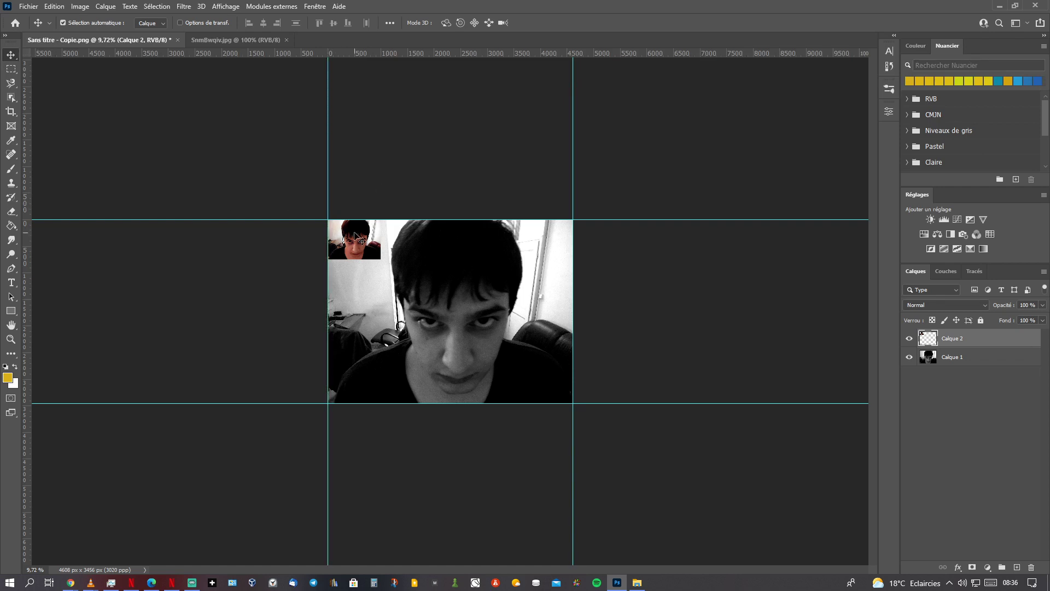
Scale the colorized layer proportionally to about 461.5% with Free Transform so it fills the canvas between the guides
key("ctrl+t")
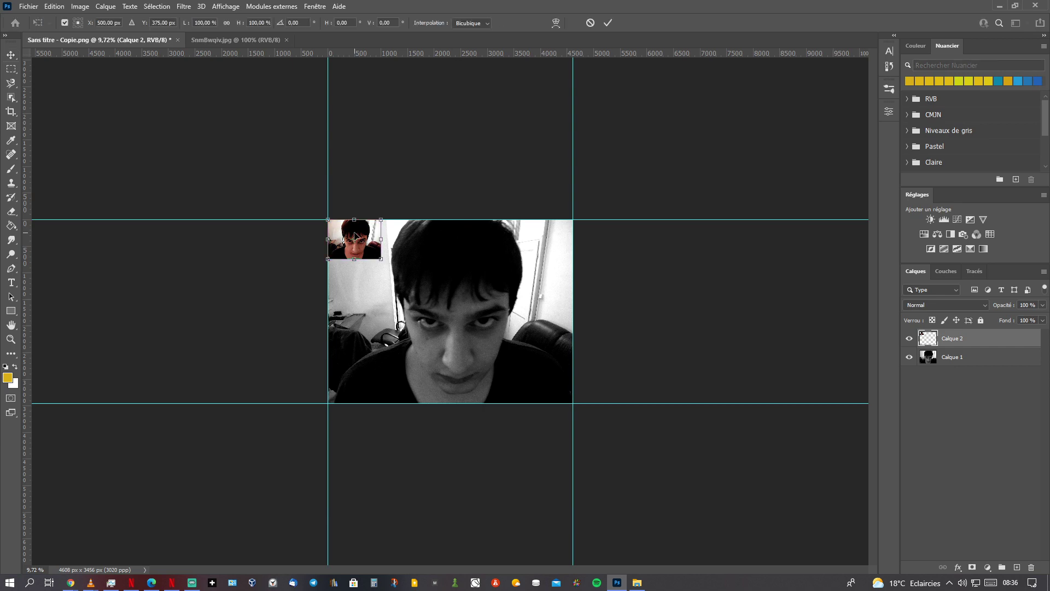
left_click_drag(379, 260, 583, 415)
scroll(587, 414, "up", 1)
key("ctrl+z")
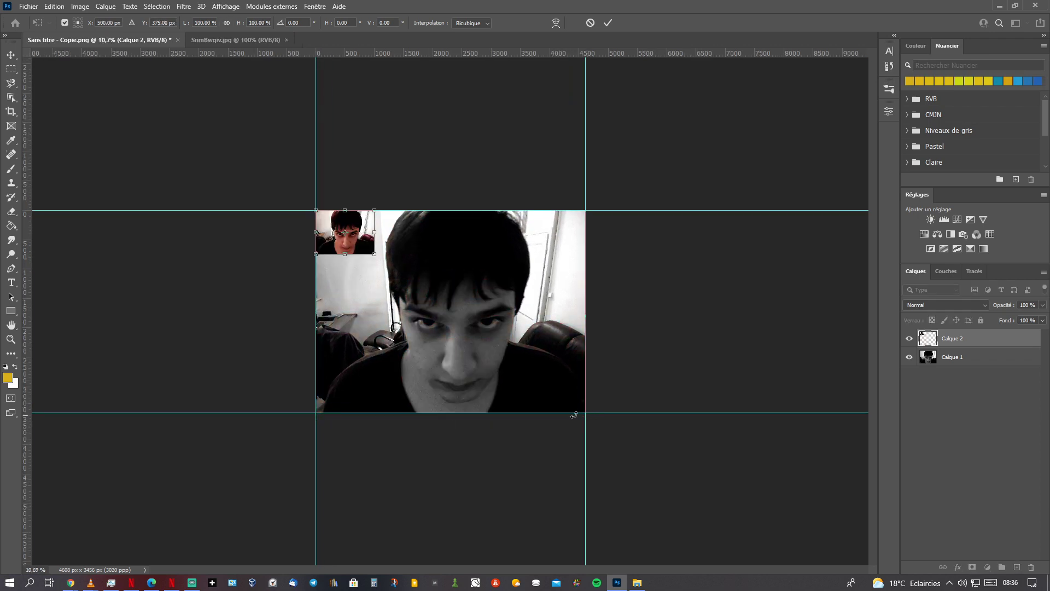
left_click_drag(376, 255, 586, 416)
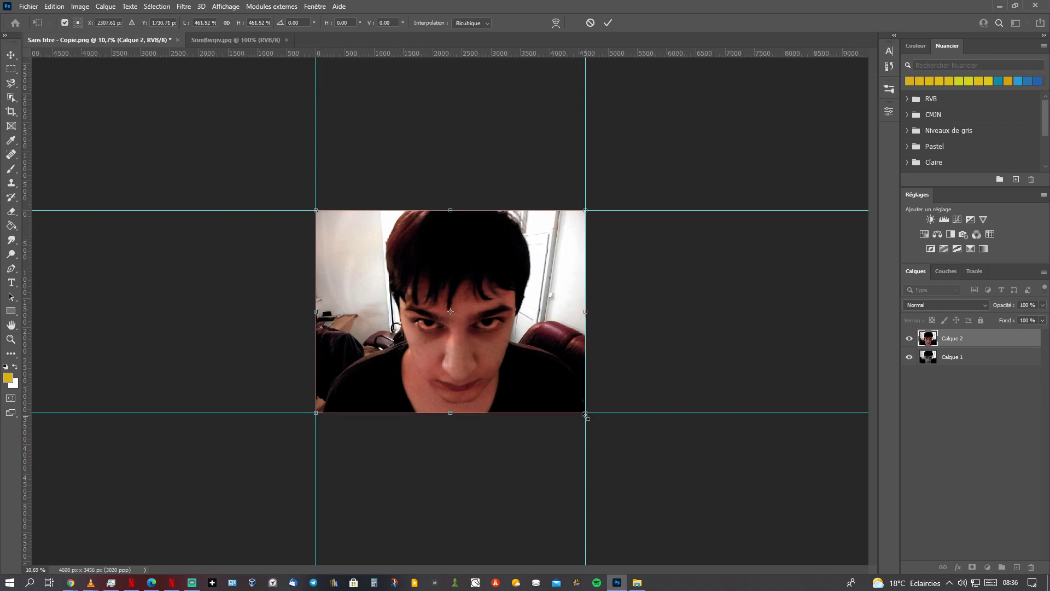
Reduce the layer's scale to 460.80% so its lower-right corner meets the intersection of the guides
scroll(698, 480, "up", 8)
scroll(720, 517, "up", 1)
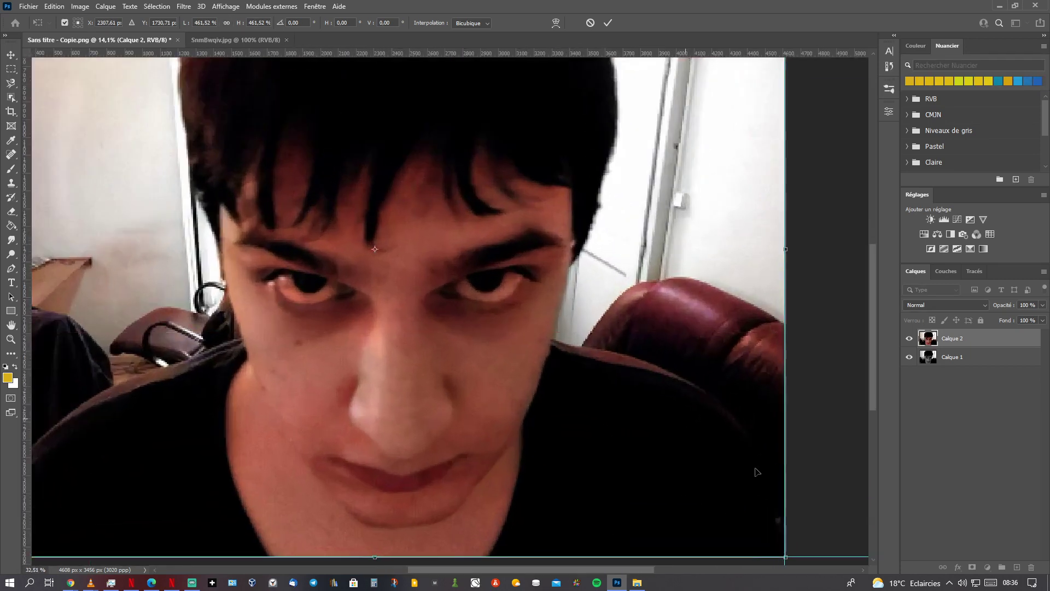
scroll(765, 491, "down", 3)
scroll(722, 524, "up", 2)
scroll(722, 523, "up", 1)
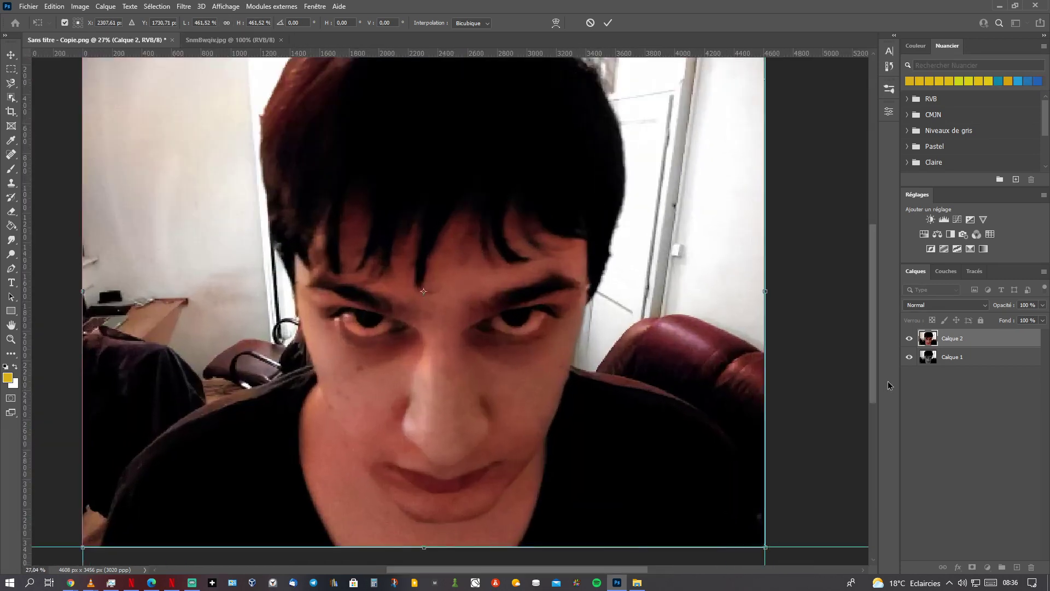
scroll(871, 399, "down", 3)
scroll(765, 413, "up", 8)
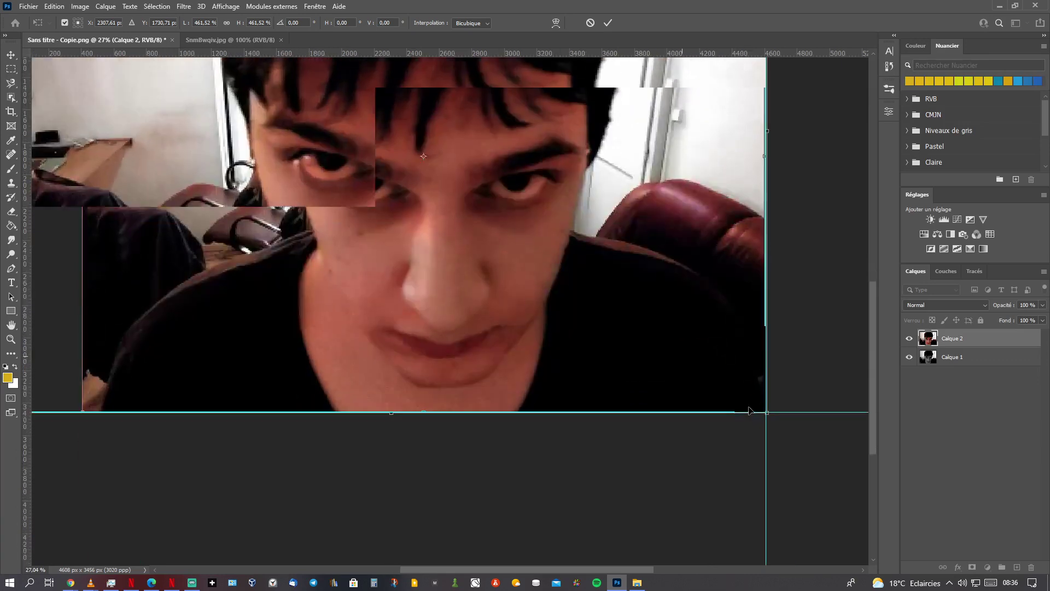
scroll(765, 413, "up", 10)
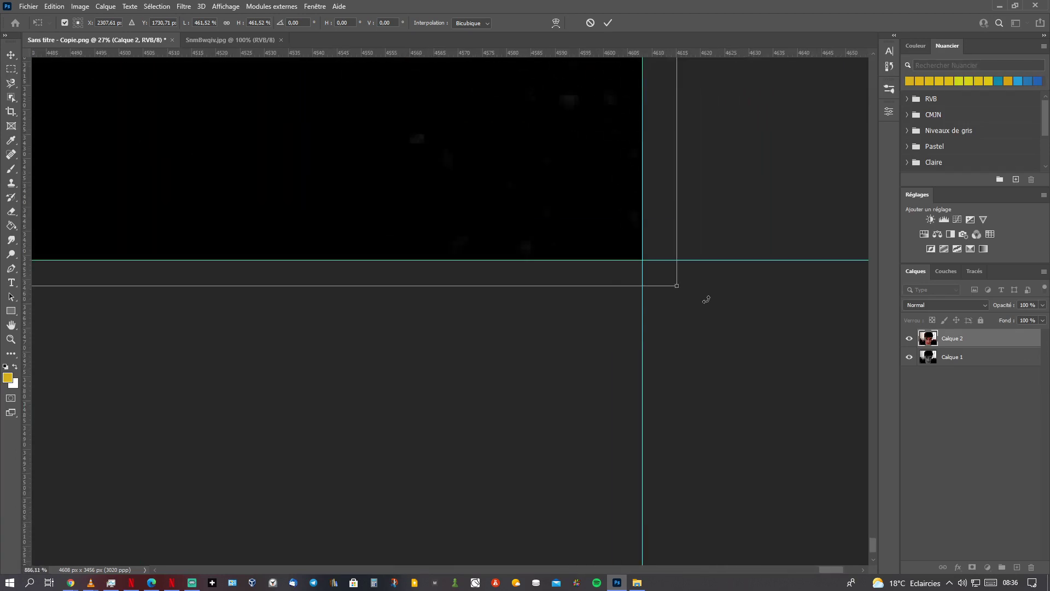
left_click_drag(662, 256, 617, 227)
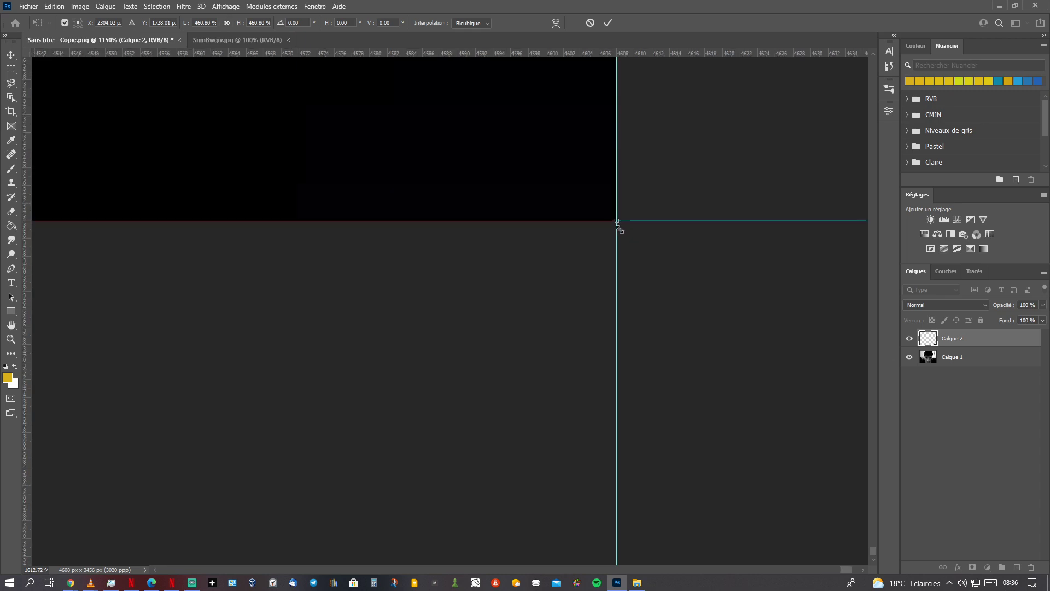
Fine-tune the lower-right corner against the guides at pixel level, check the overall fit, and apply the transformation
scroll(610, 223, "up", 3)
scroll(607, 221, "up", 4)
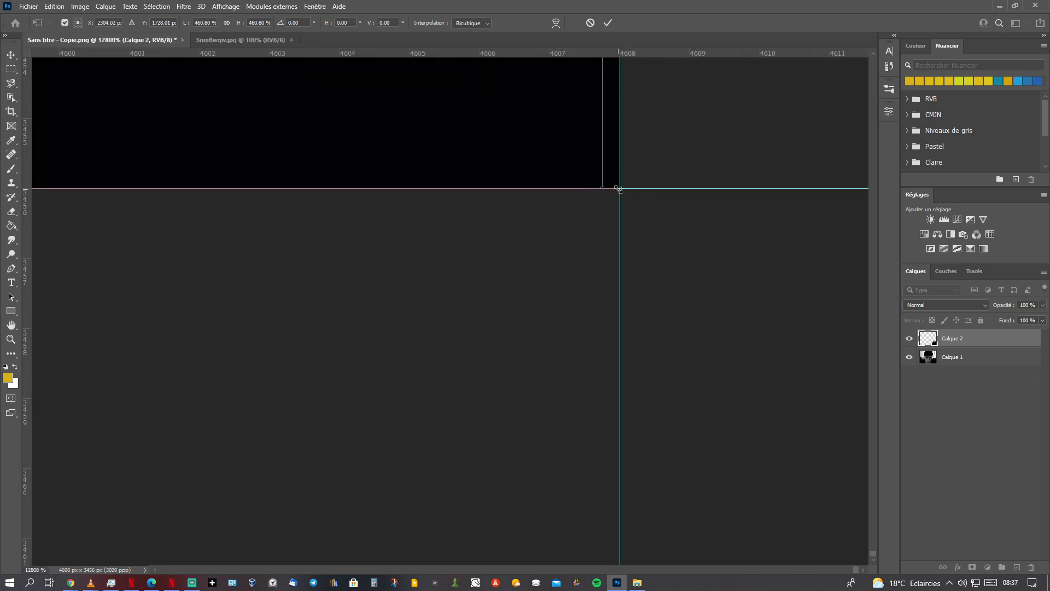
left_click_drag(627, 197, 587, 184)
scroll(628, 181, "down", 2)
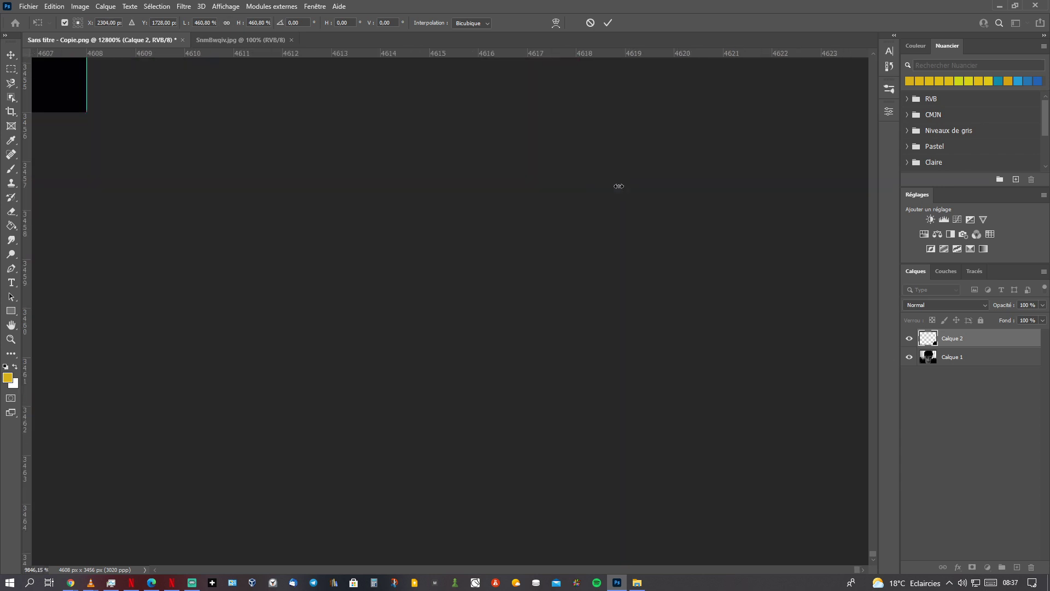
scroll(607, 192, "down", 4)
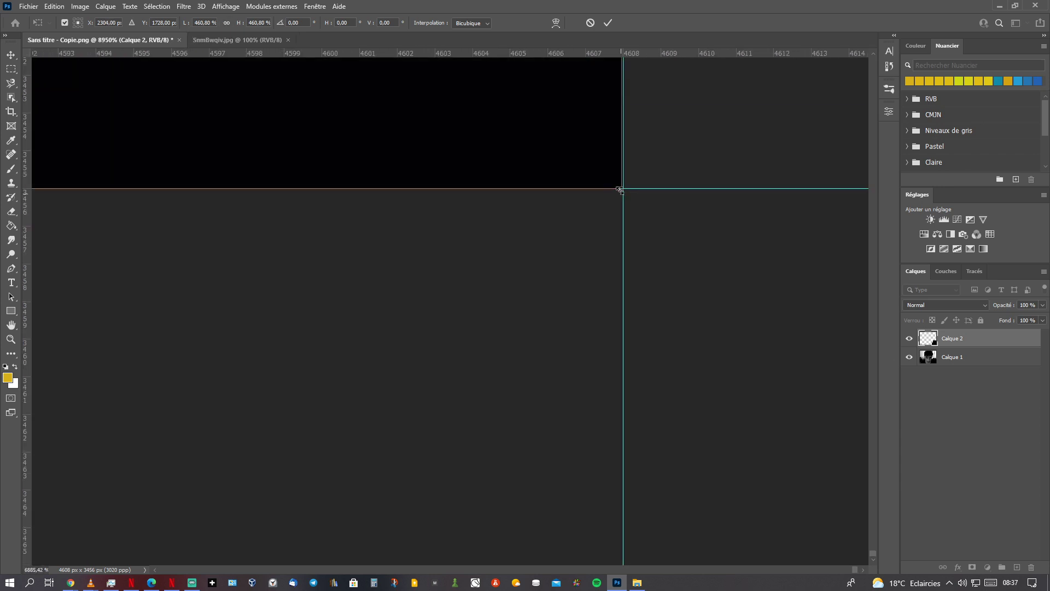
scroll(612, 178, "down", 5)
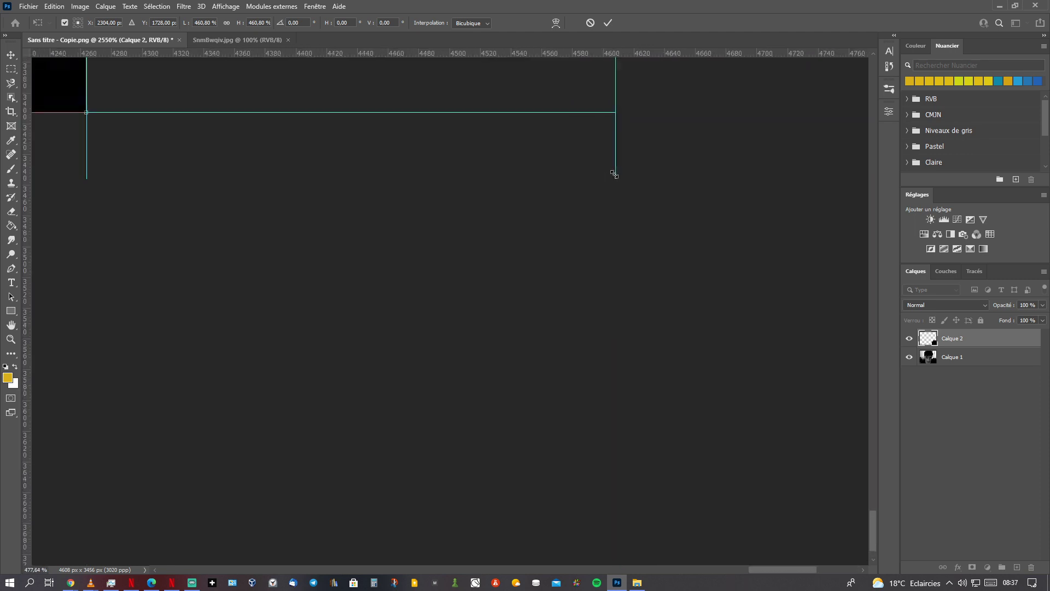
scroll(606, 170, "down", 5)
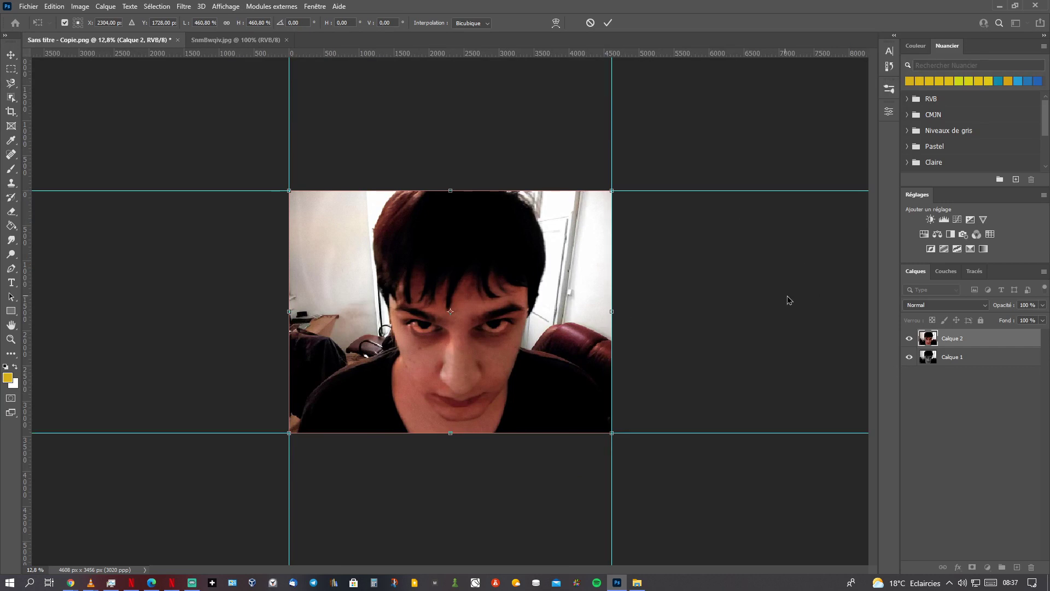
left_click(924, 352)
left_click(933, 344)
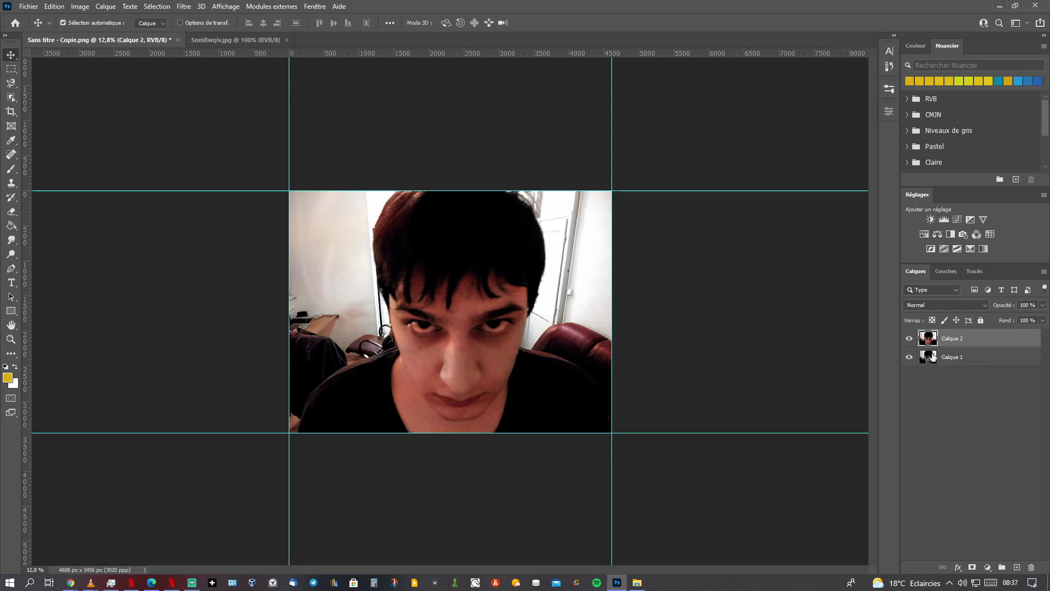
Select the colorized layer Calque 2 above the black-and-white layer and set its blending mode to Couleur
left_click(933, 364)
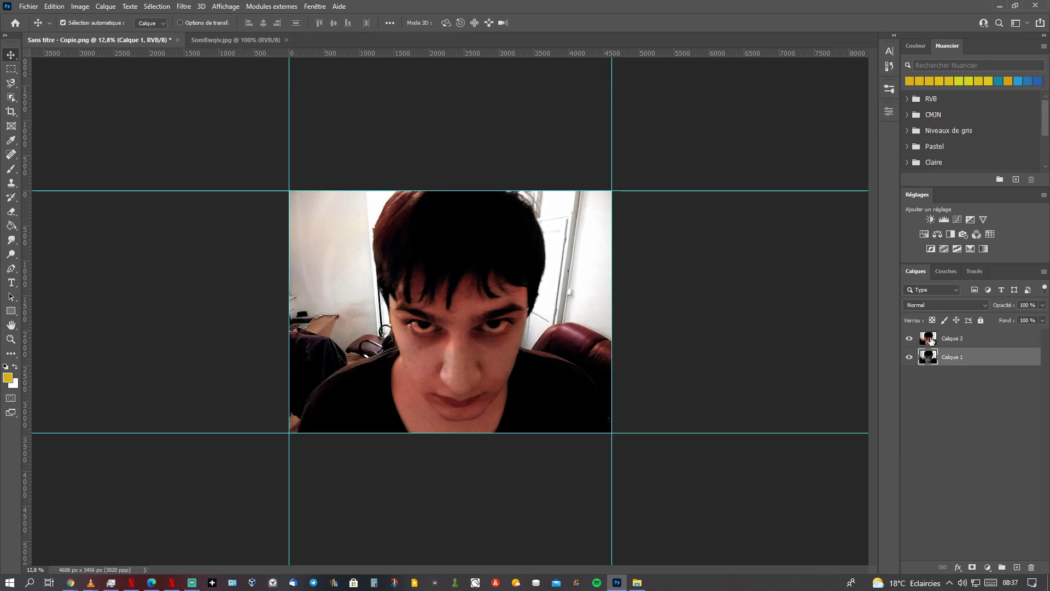
left_click(931, 339)
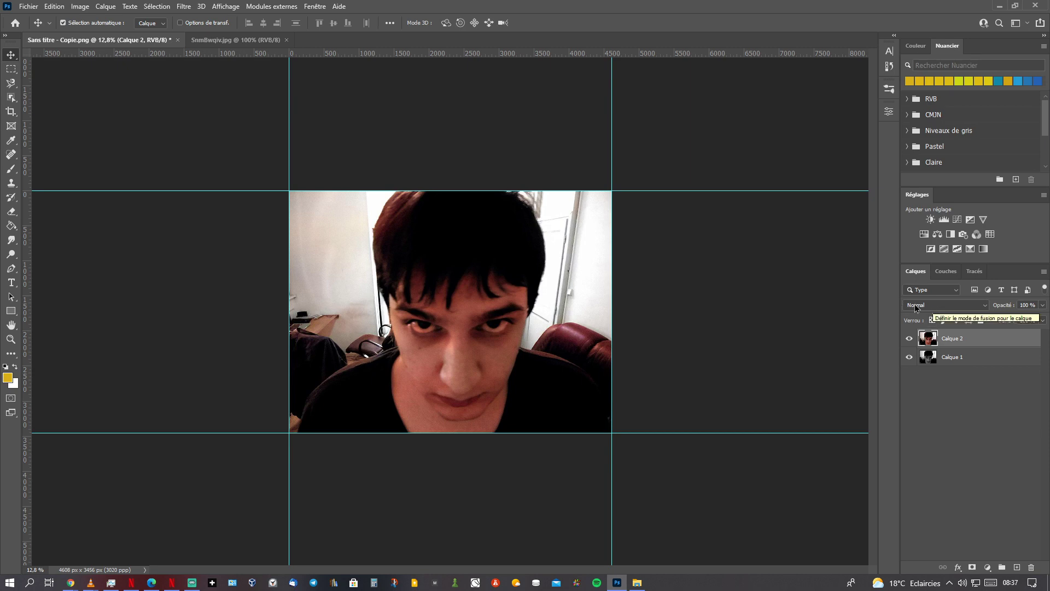
left_click(959, 308)
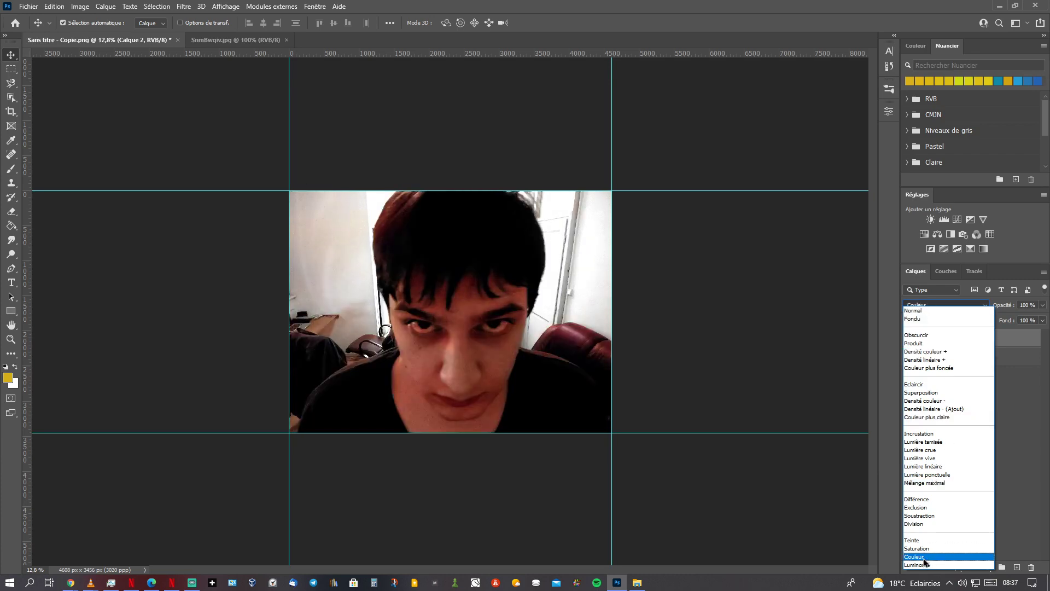
left_click(924, 558)
left_click(940, 310)
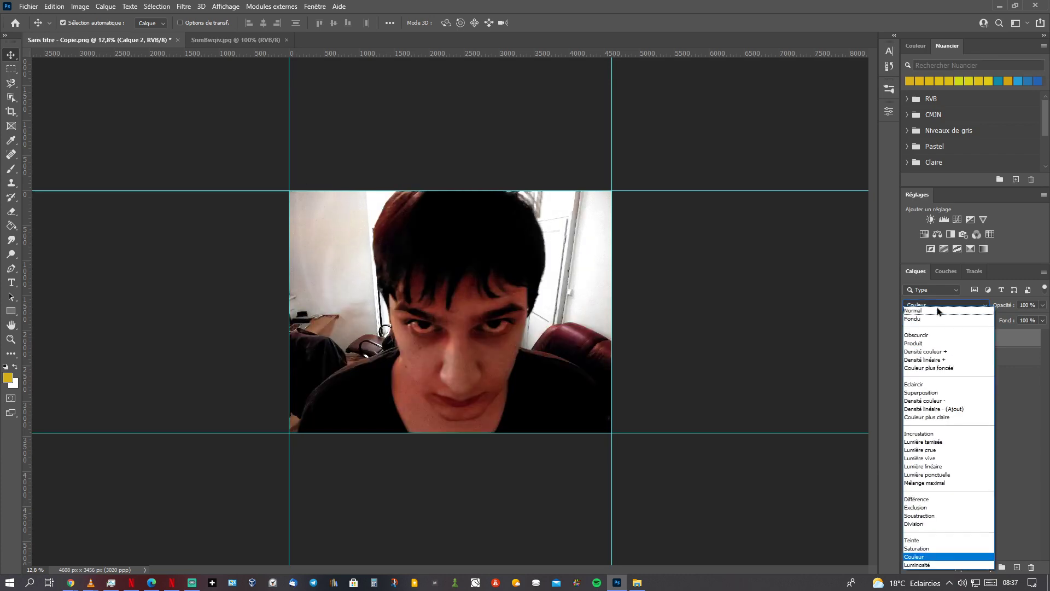
left_click(924, 558)
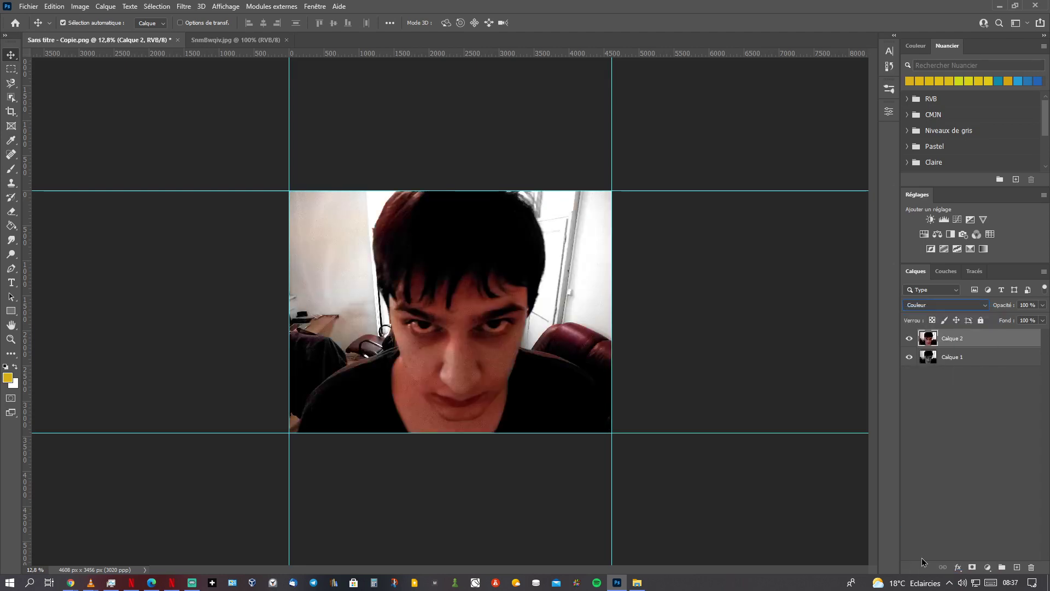
Try the reverse arrangement: set Calque 2 to Normal, move it below Calque 1, and blend Calque 1 with Luminosité
left_click(925, 304)
left_click(925, 312)
left_click_drag(945, 337, 948, 378)
left_click(952, 338)
left_click(944, 305)
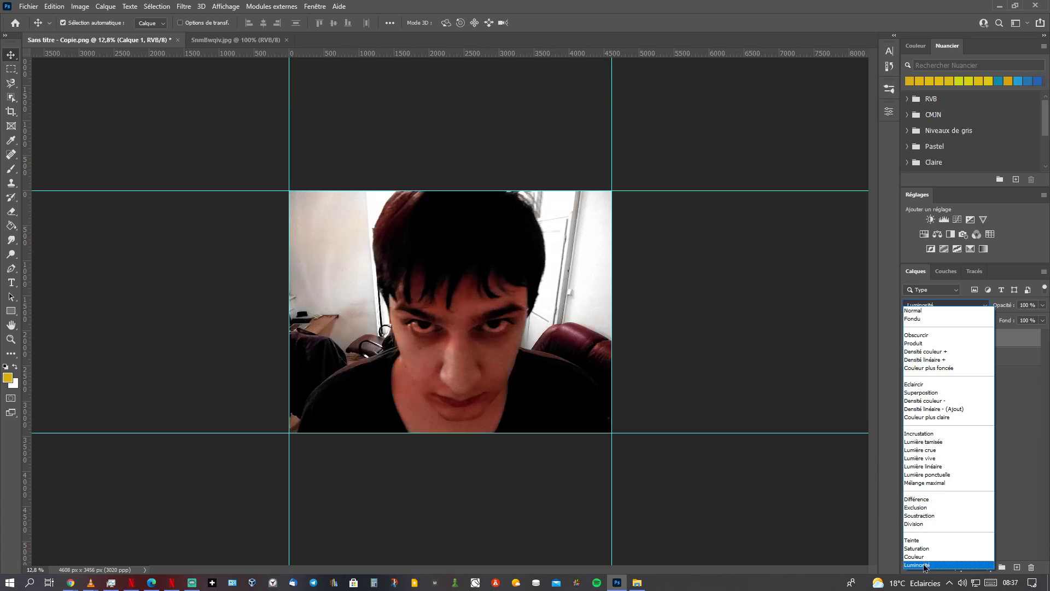
Reset Calque 1 to Normal, put Calque 2 back above it, and set Calque 2's blending mode to Couleur
left_click(931, 311)
mouse_move(940, 359)
left_mouse_down()
mouse_move(947, 335)
mouse_move(939, 345)
left_mouse_up()
left_click(943, 310)
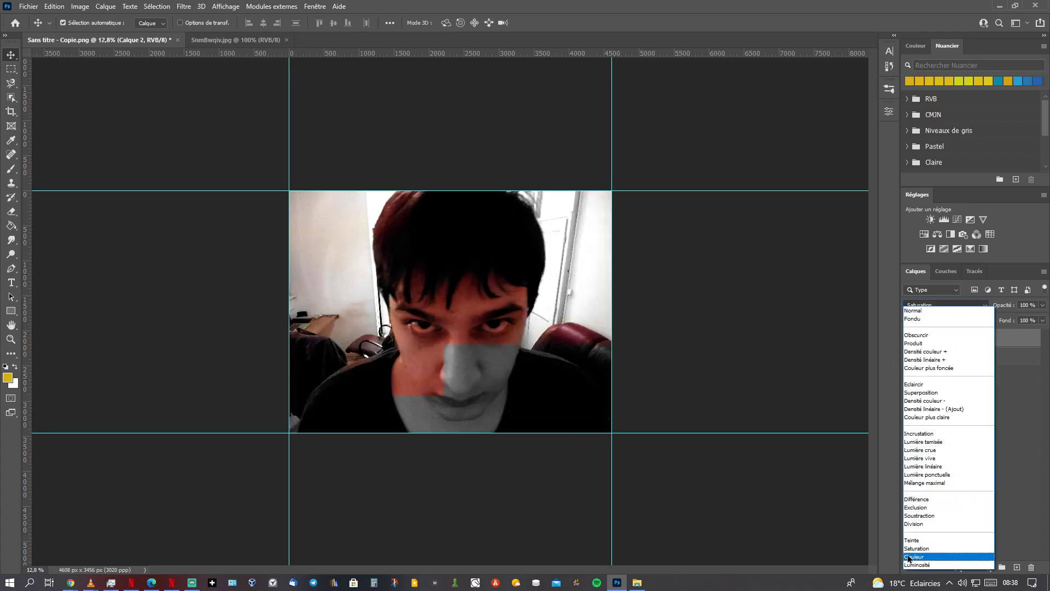
left_click(942, 556)
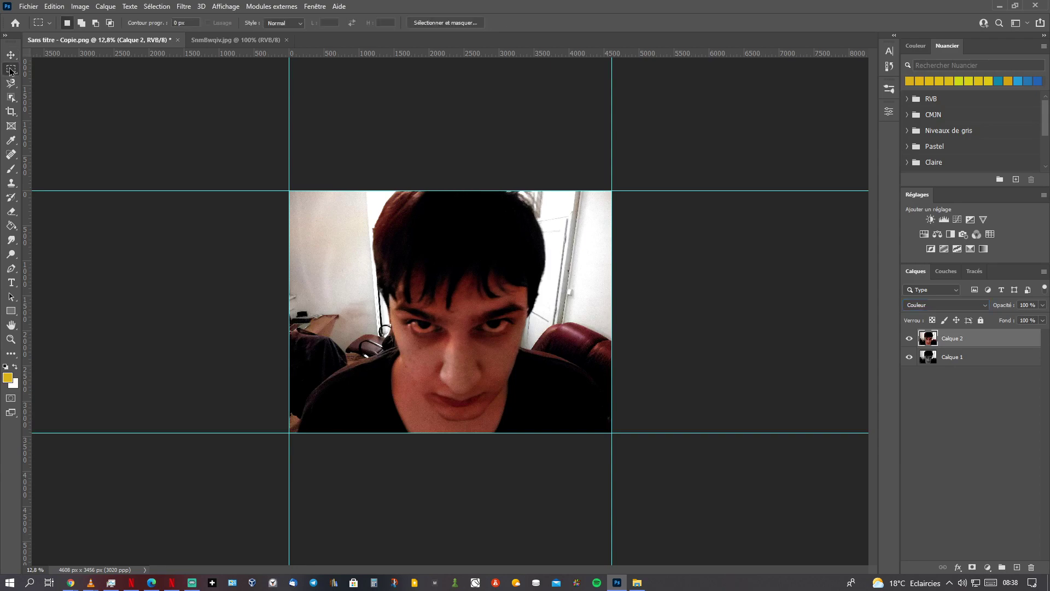
View the blended photo up close, switch to the browser to compare it with the ImageColorizer result SnmBwqiv.jpg, and return to Photoshop
scroll(512, 328, "up", 5)
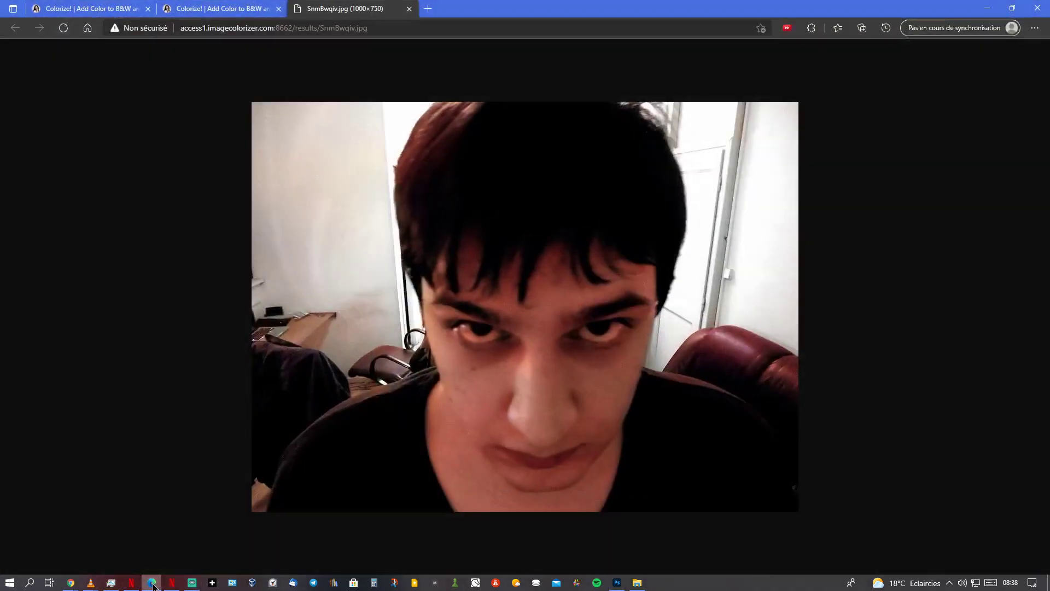
left_click(151, 582)
left_click(988, 8)
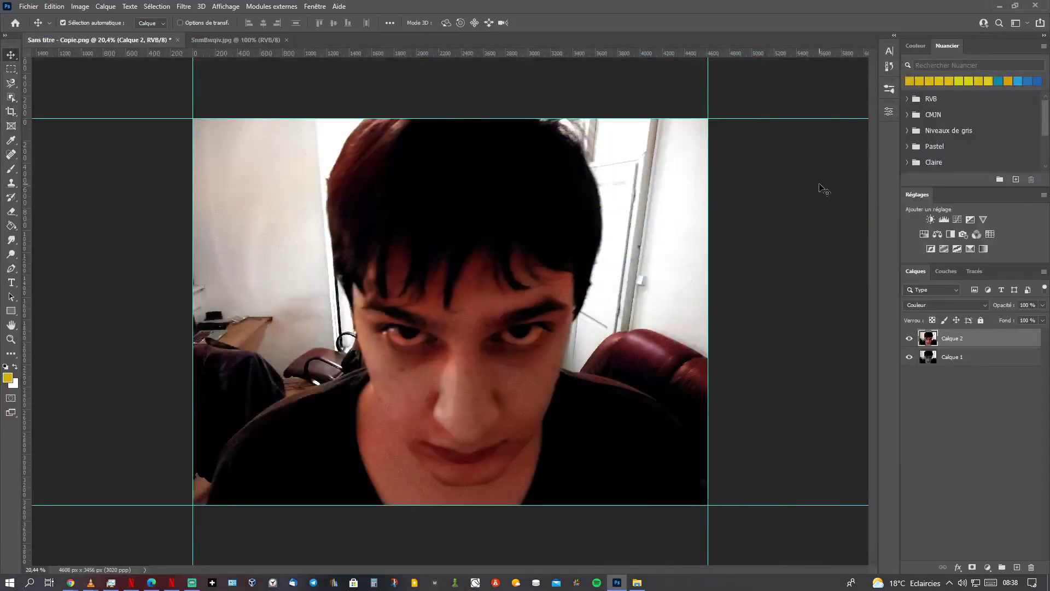